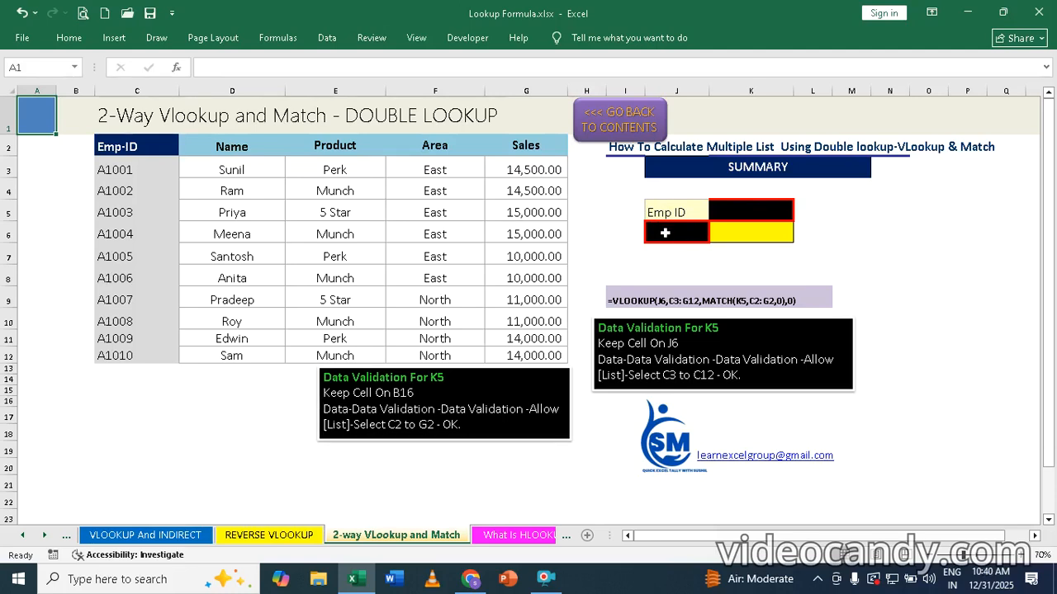
Add a list validation to cell J6 sourced from C3:C12 and choose the fourth employee ID from its dropdown
{"action": "left_click", "coordinate": [667, 232]}
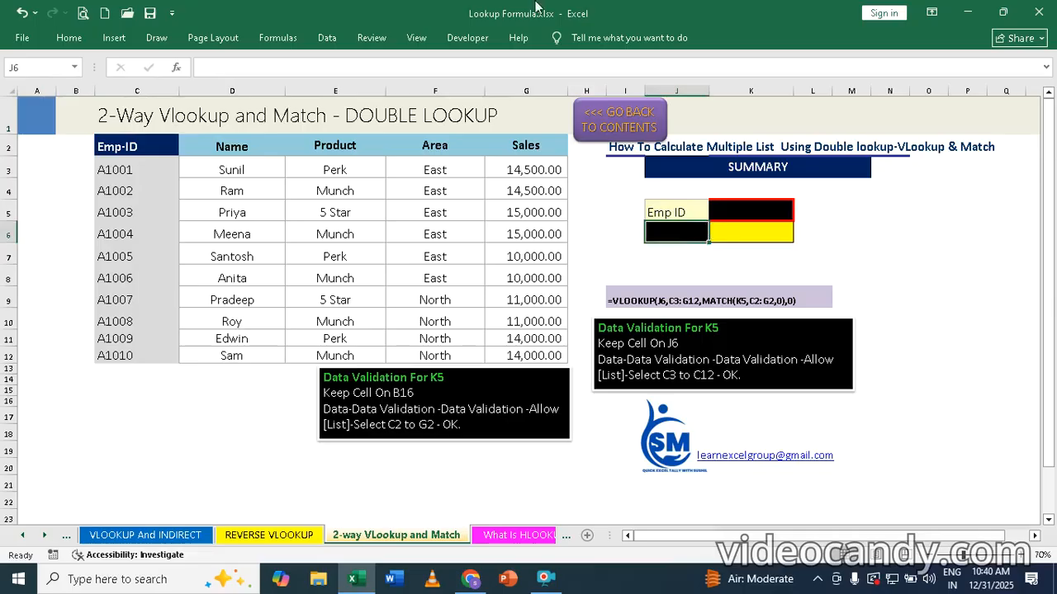
{"action": "left_click", "coordinate": [326, 38]}
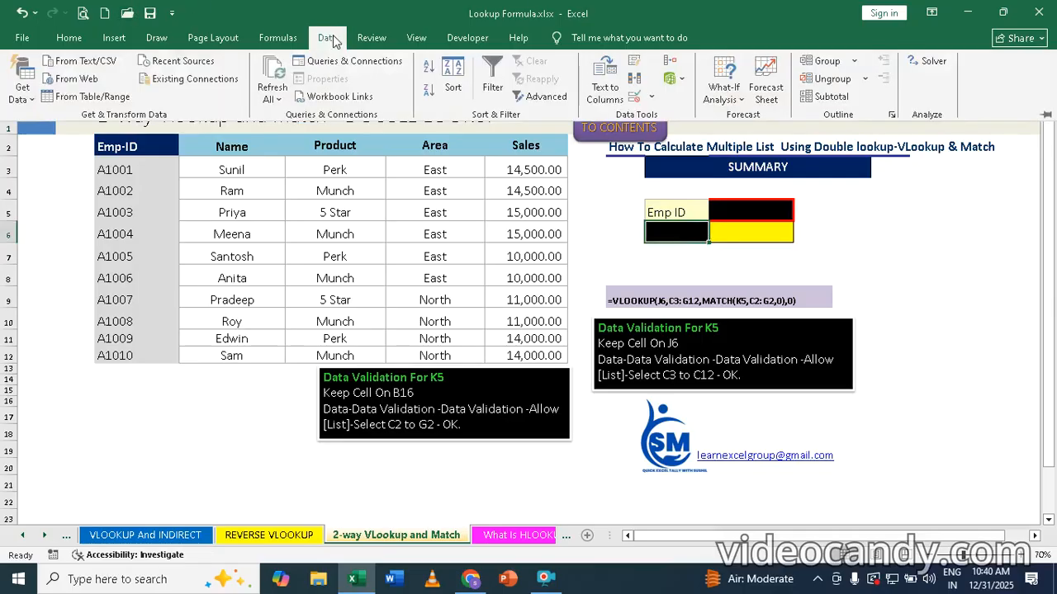
{"action": "left_click", "coordinate": [634, 99]}
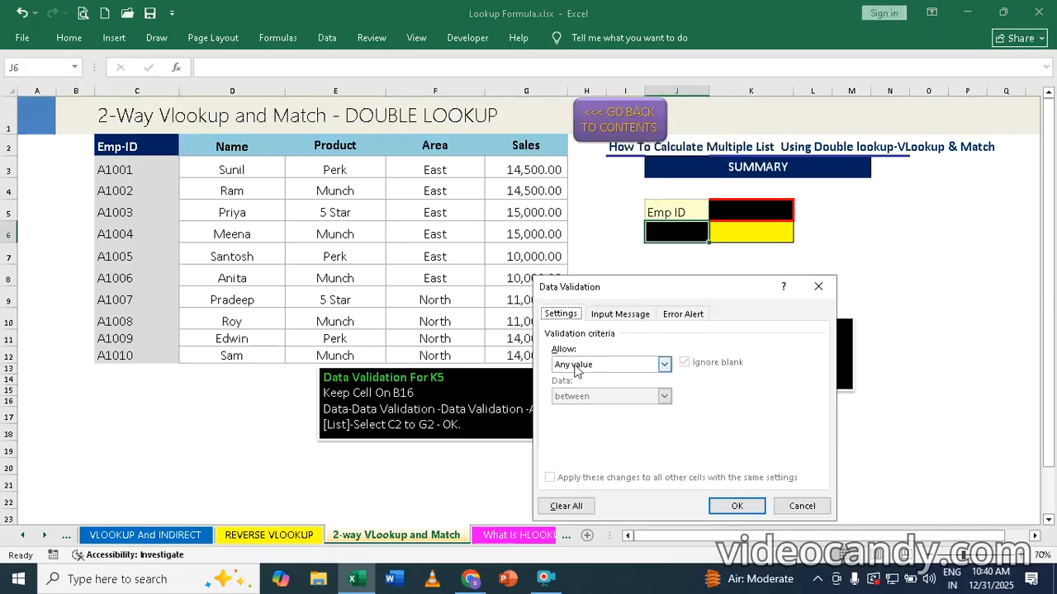
{"action": "left_click", "coordinate": [575, 368]}
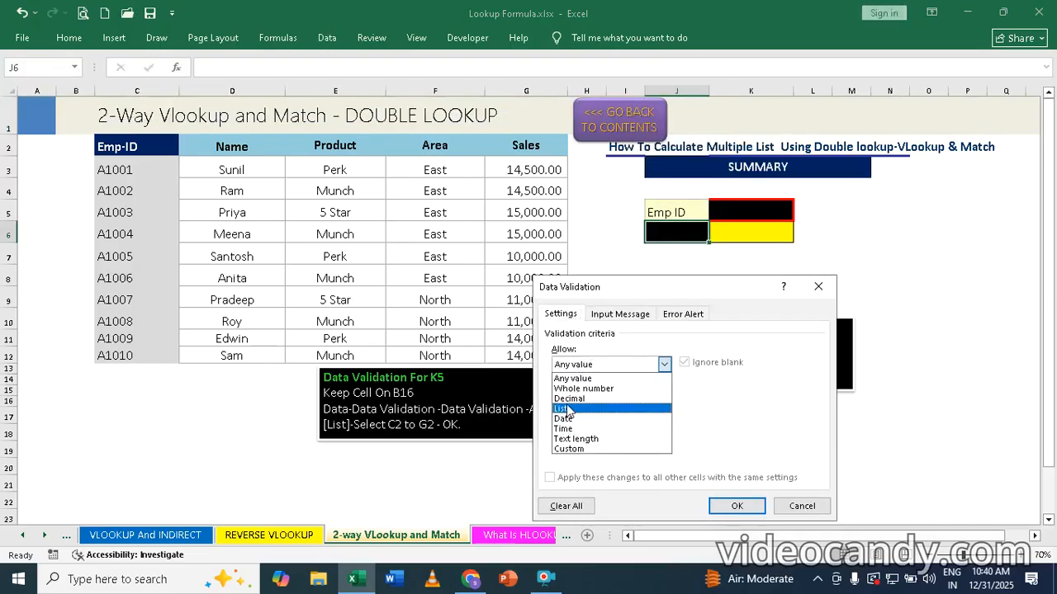
{"action": "left_click", "coordinate": [567, 409]}
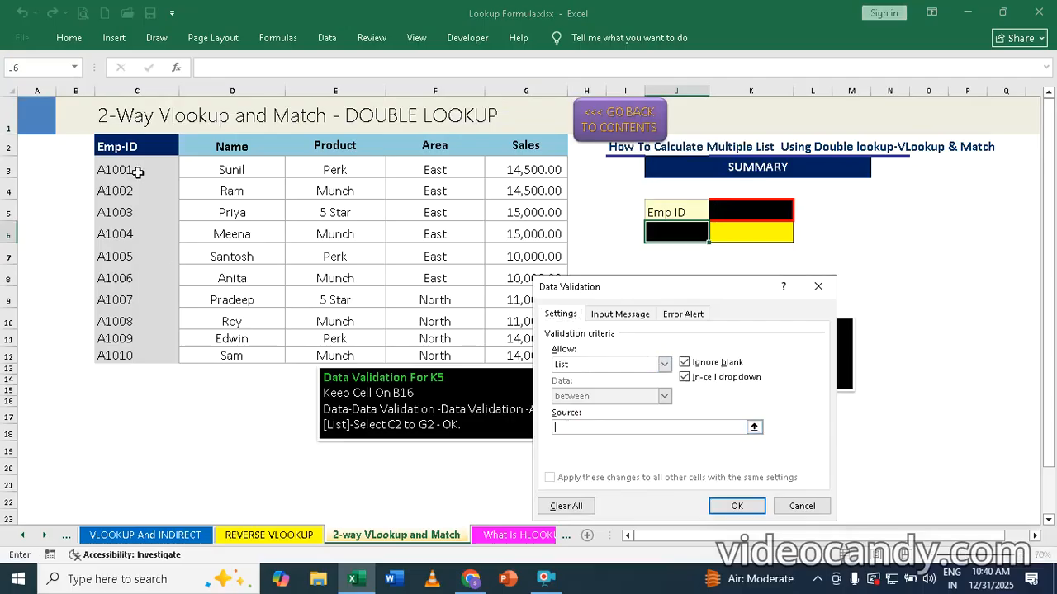
{"action": "left_click_drag", "start_coordinate": [132, 171], "coordinate": [125, 353]}
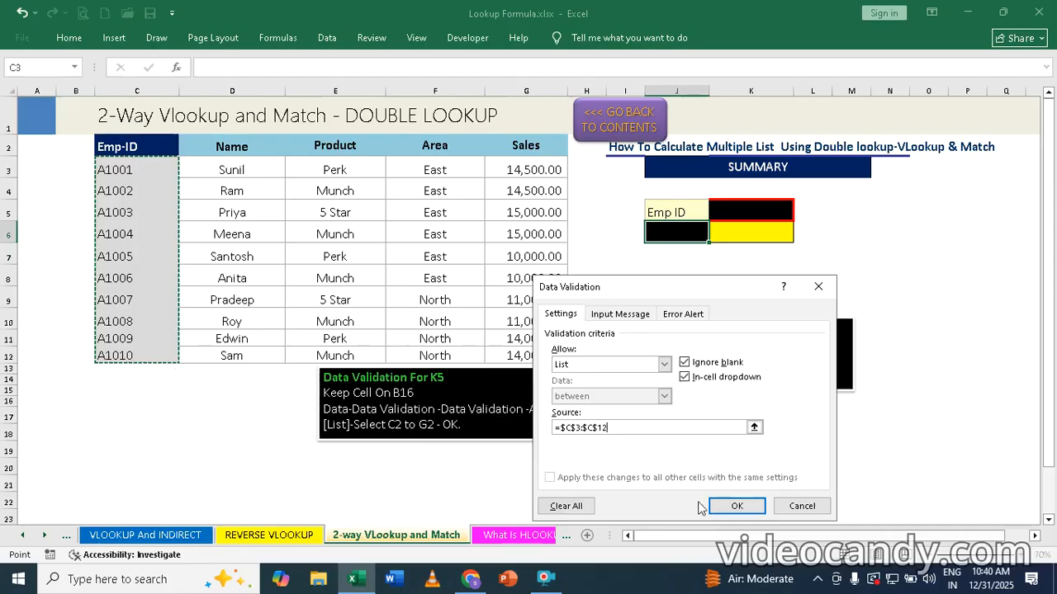
{"action": "left_click", "coordinate": [743, 507]}
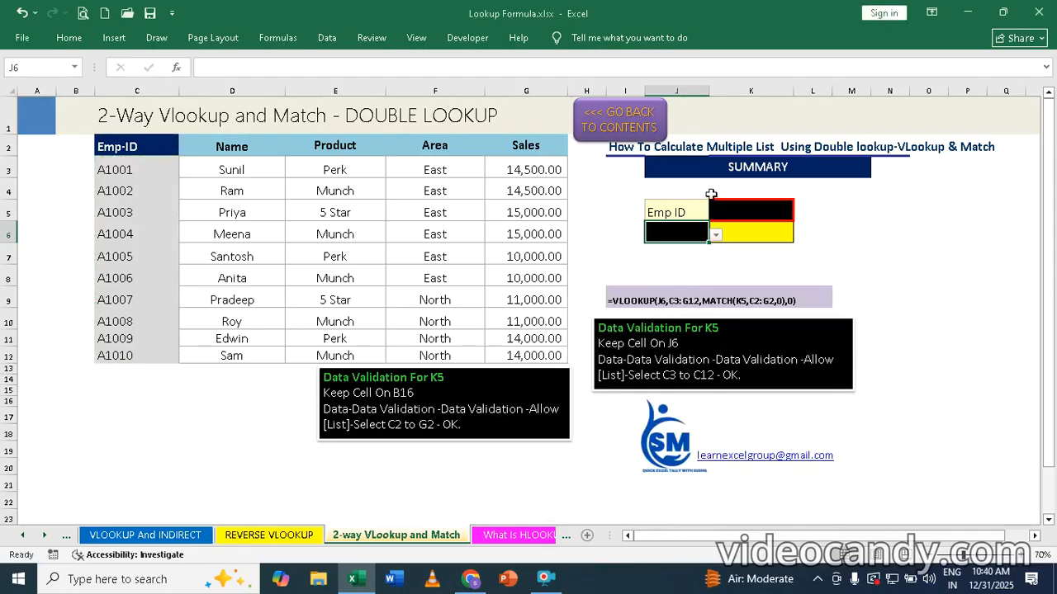
{"action": "left_click", "coordinate": [716, 234]}
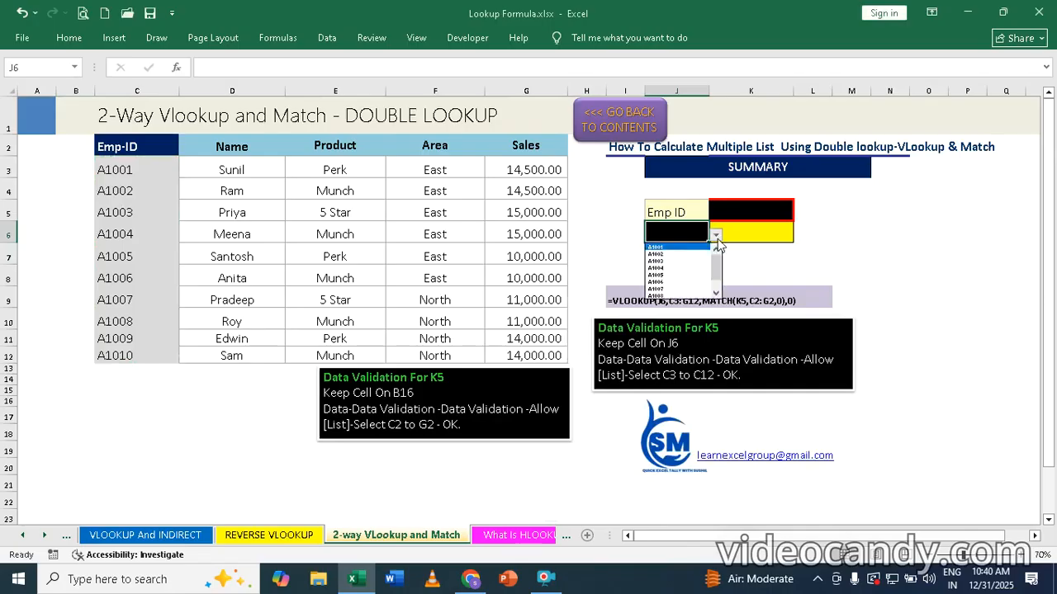
{"action": "left_click", "coordinate": [656, 268]}
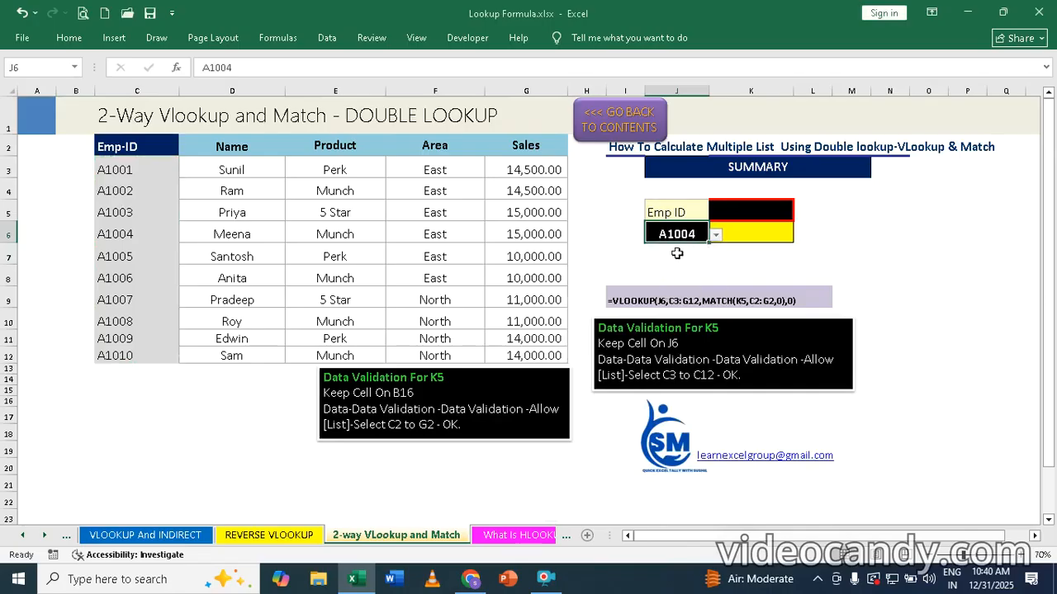
Add a list validation to cell K5 sourced from the table headers in C2:G2
{"action": "left_click", "coordinate": [738, 210]}
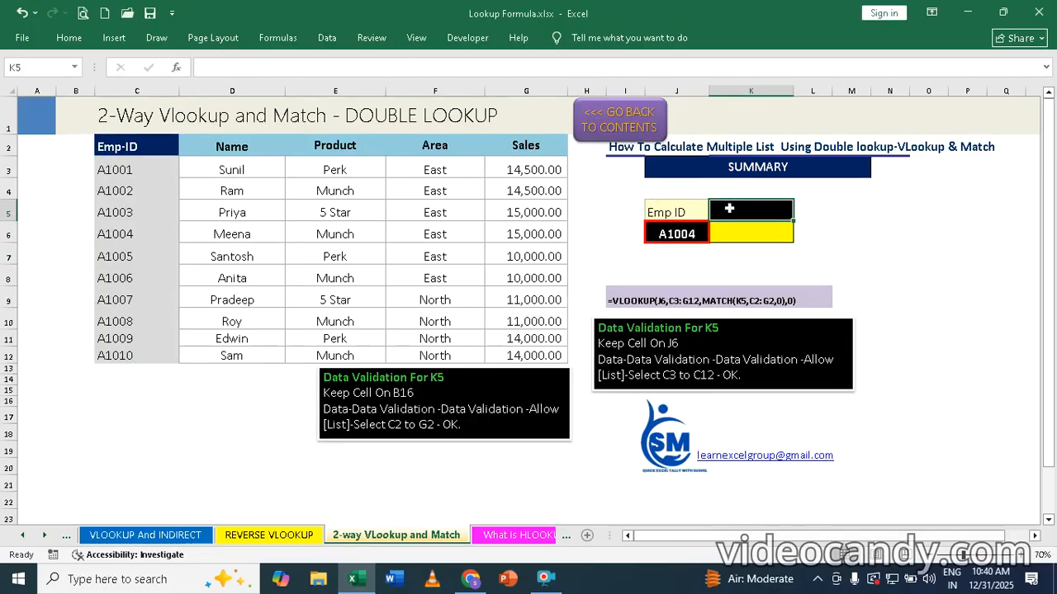
{"action": "left_click", "coordinate": [324, 38]}
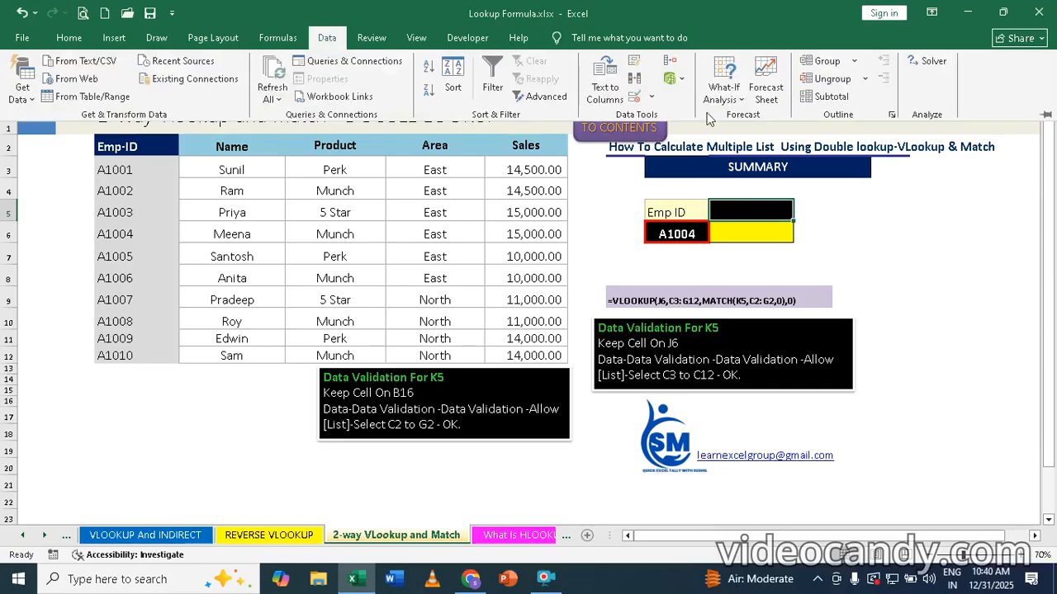
{"action": "left_click", "coordinate": [634, 97]}
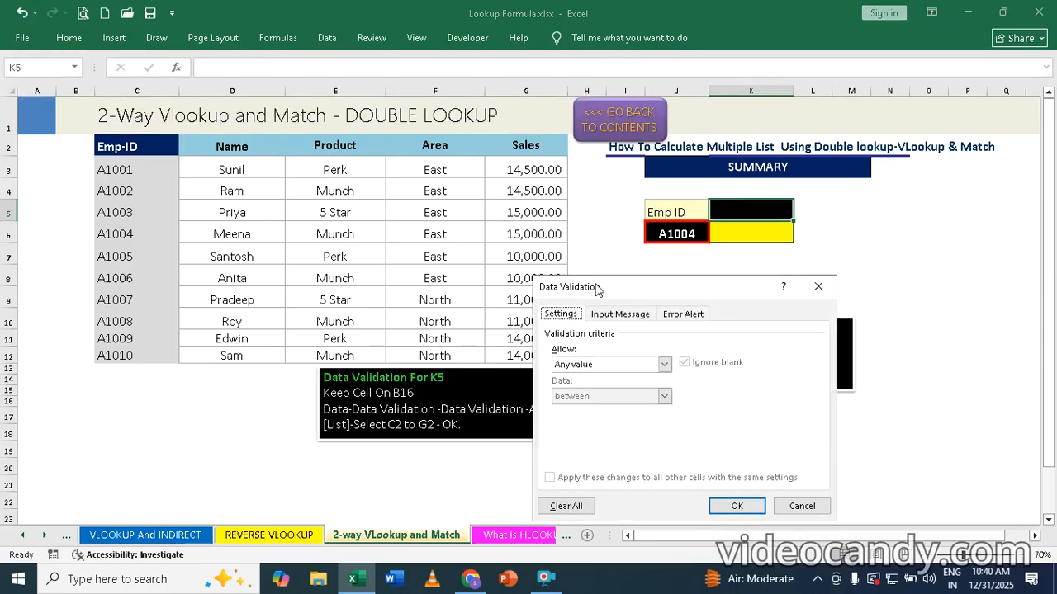
{"action": "left_click", "coordinate": [568, 366]}
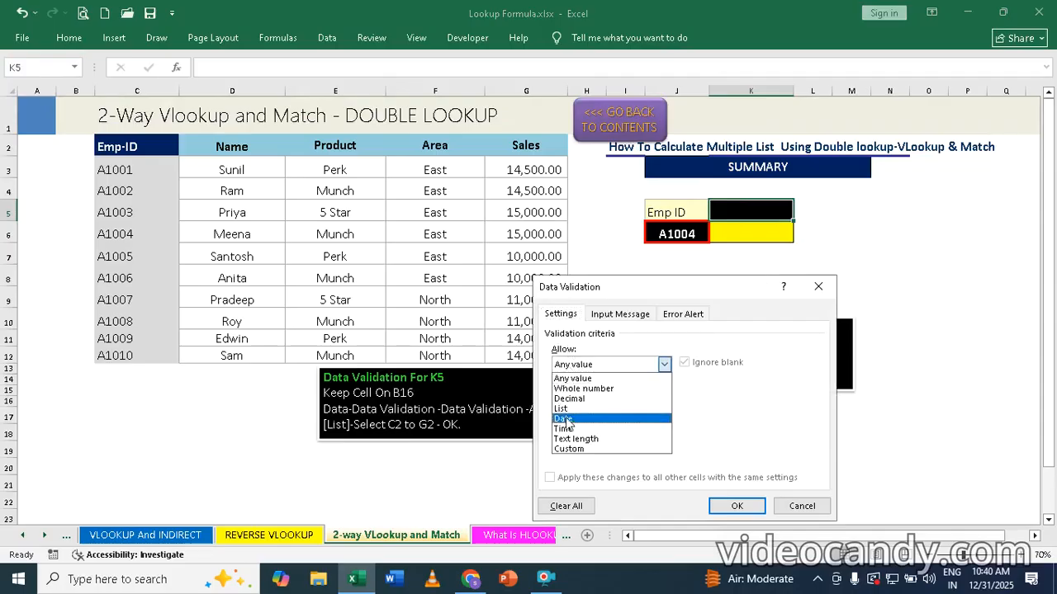
{"action": "left_click", "coordinate": [566, 409]}
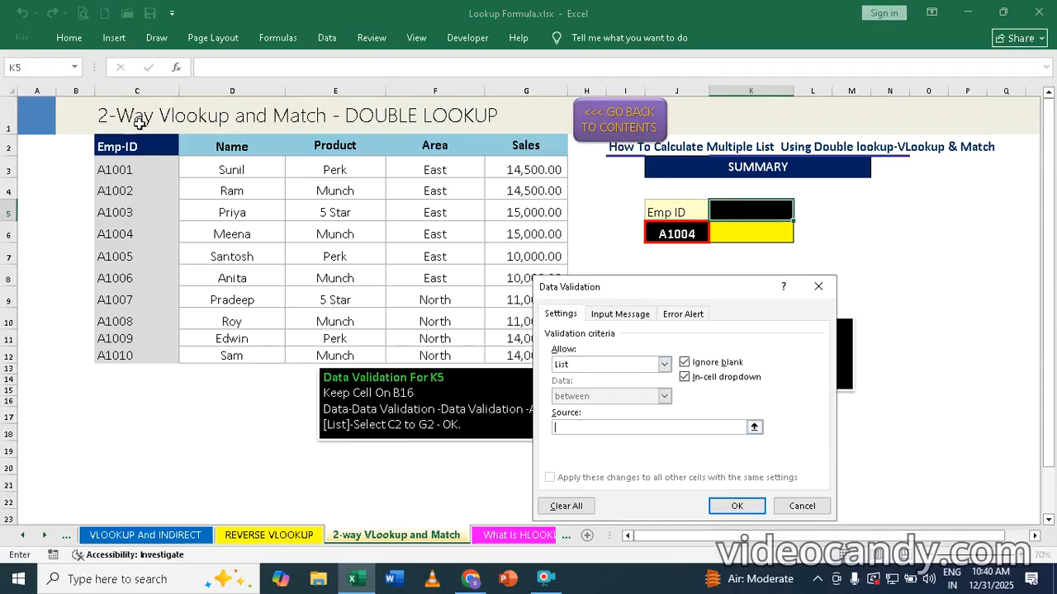
{"action": "left_click_drag", "start_coordinate": [132, 146], "coordinate": [522, 142]}
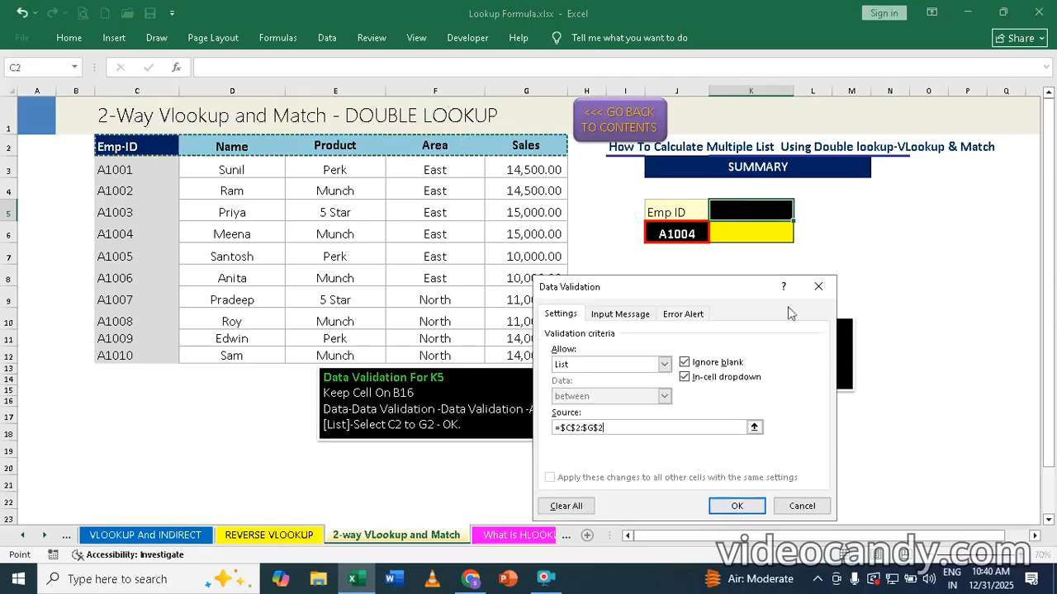
{"action": "left_click", "coordinate": [734, 506]}
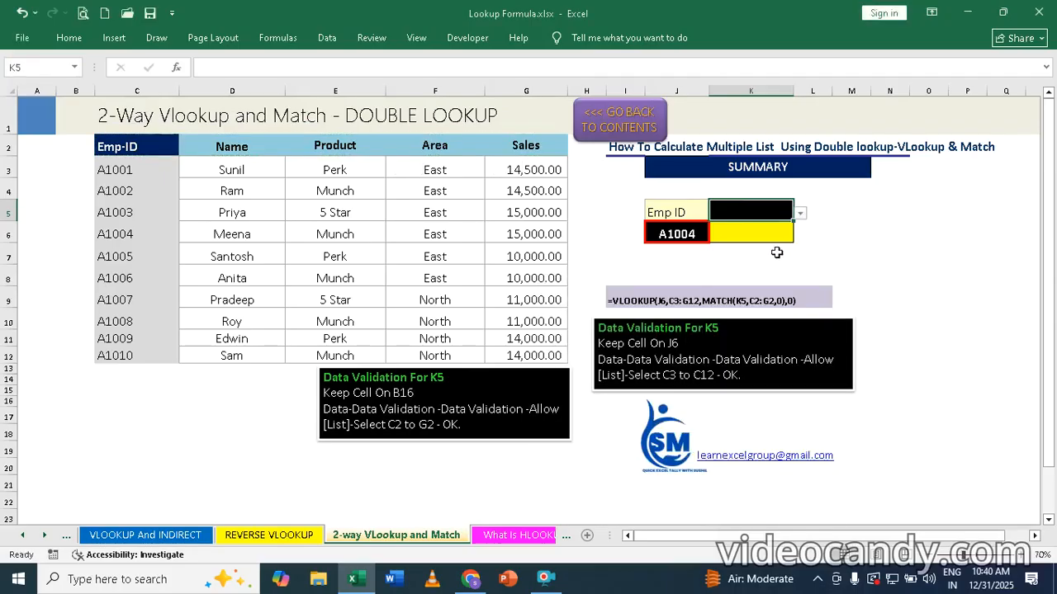
Try the header dropdown in K5 by choosing Name
{"action": "left_click", "coordinate": [800, 214]}
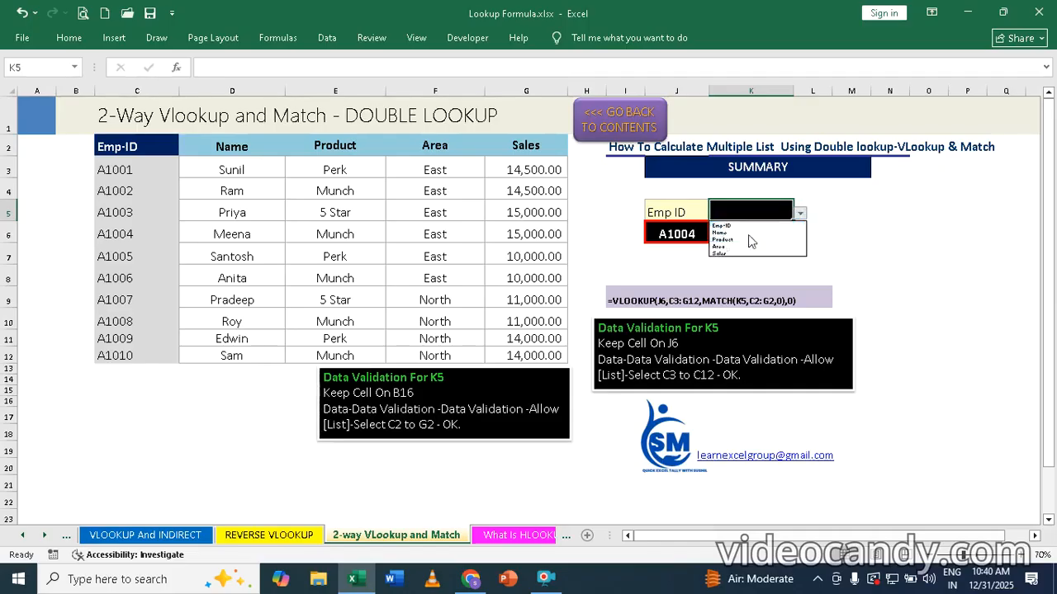
{"action": "left_click", "coordinate": [875, 281]}
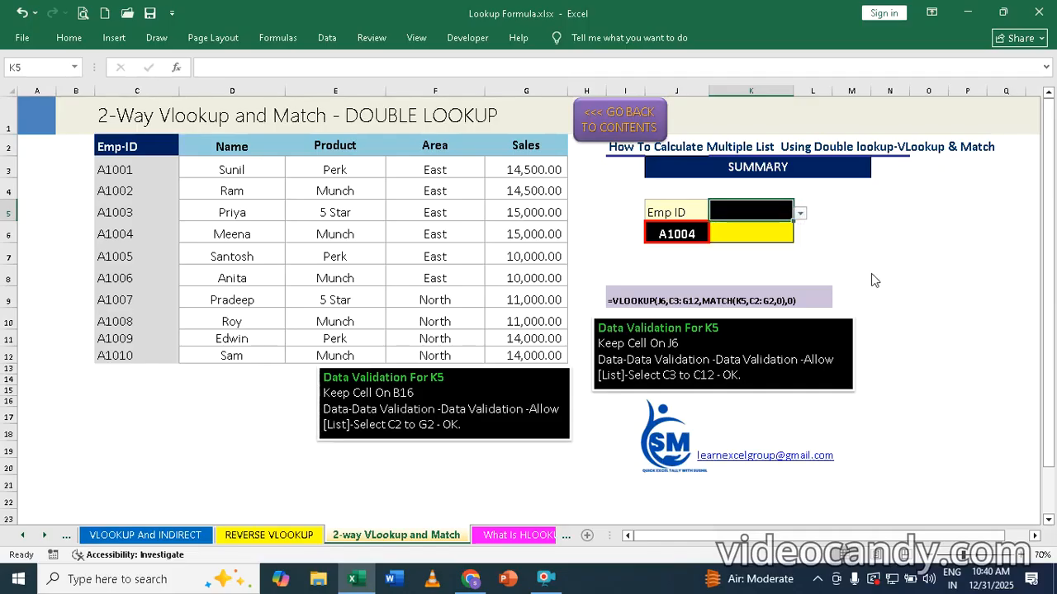
{"action": "left_click", "coordinate": [1021, 555]}
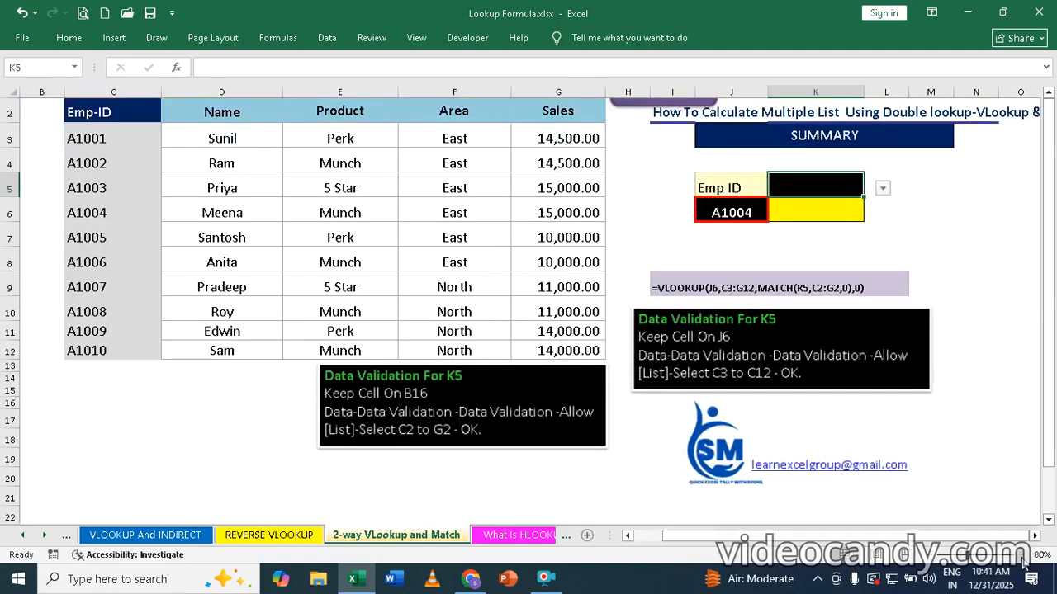
{"action": "left_click", "coordinate": [871, 190]}
{"action": "left_click", "coordinate": [784, 208]}
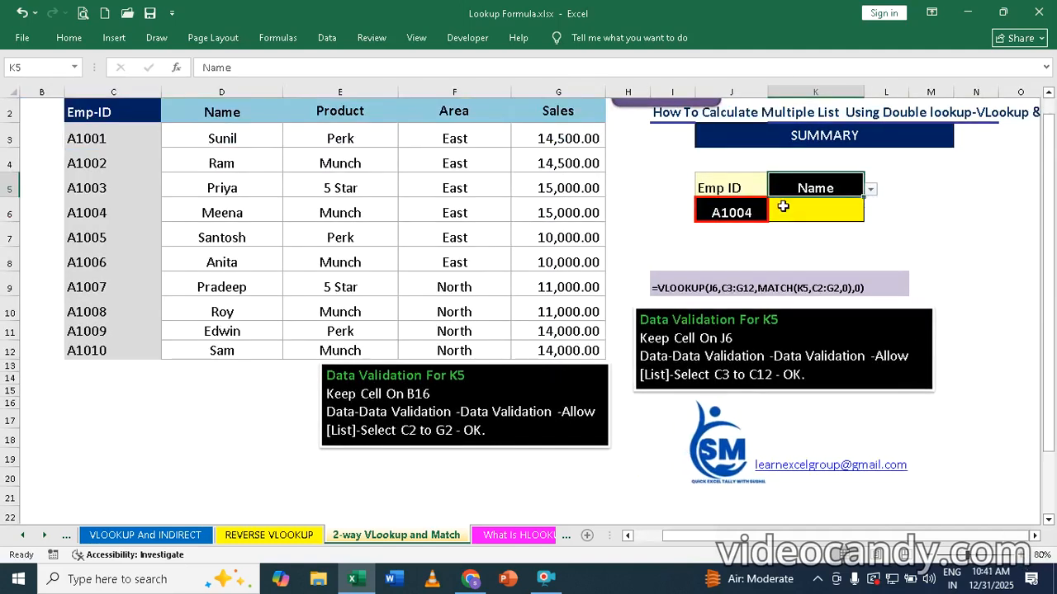
{"action": "scroll", "coordinate": [867, 218], "scroll_direction": "down", "scroll_amount": 1}
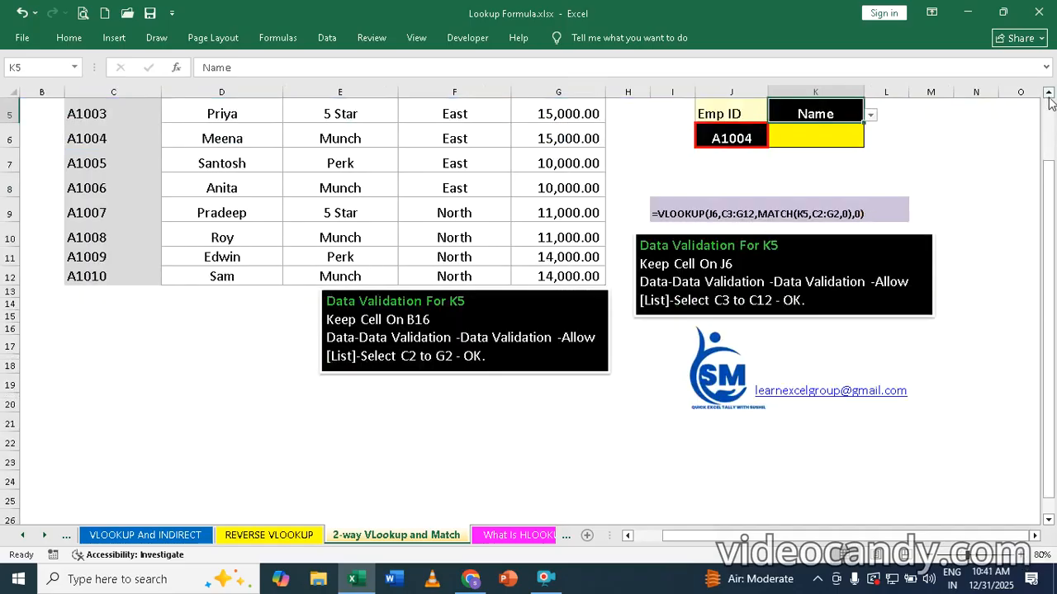
{"action": "scroll", "coordinate": [1050, 100], "scroll_direction": "up", "scroll_amount": 1}
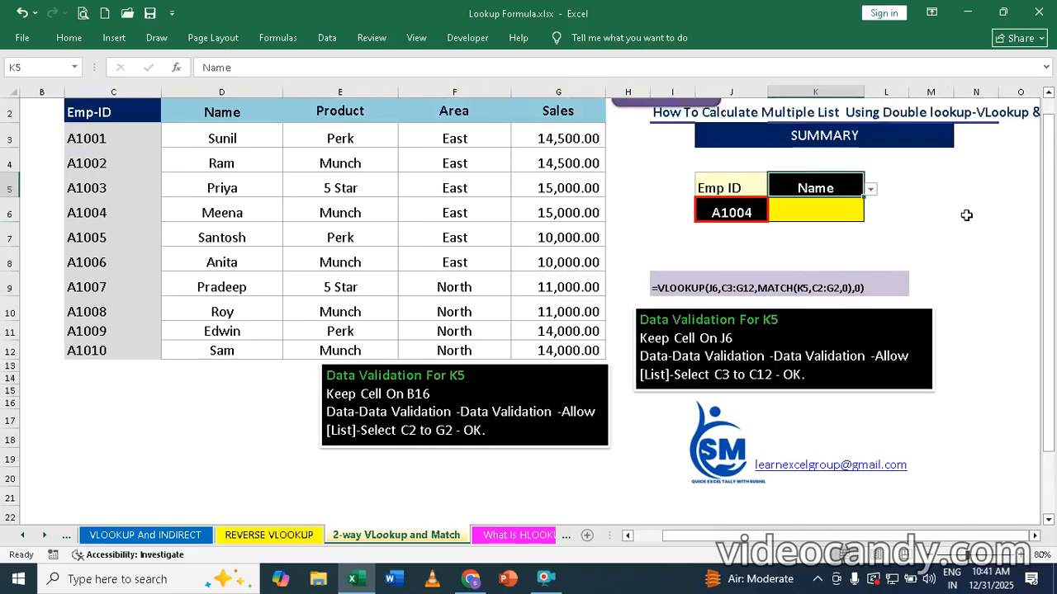
Switch the K5 header choice to Product and to Area to try the other fields
{"action": "left_click", "coordinate": [870, 189]}
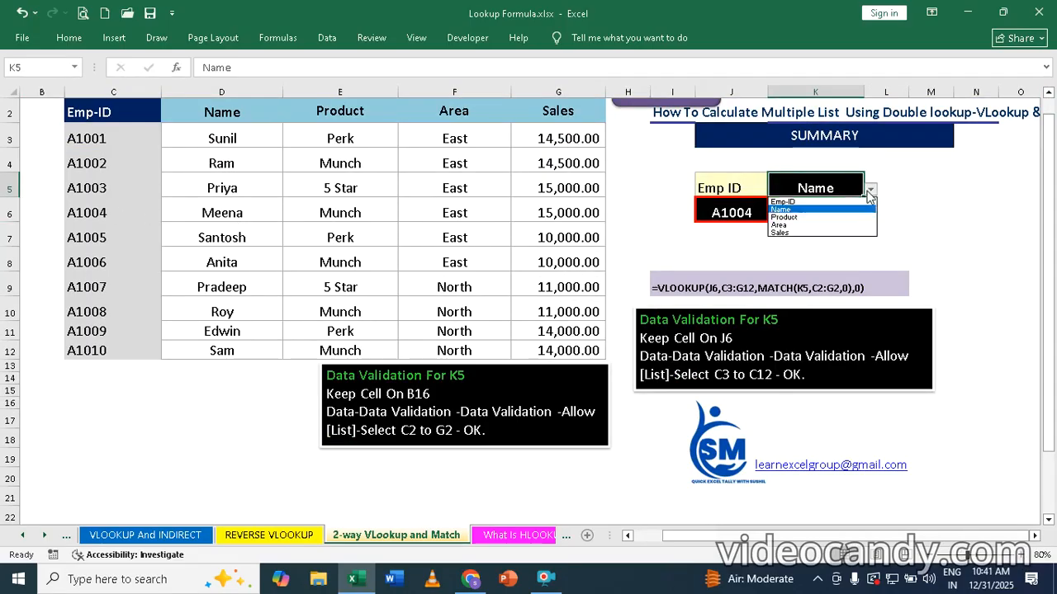
{"action": "left_click", "coordinate": [780, 217]}
{"action": "key", "text": "Return"}
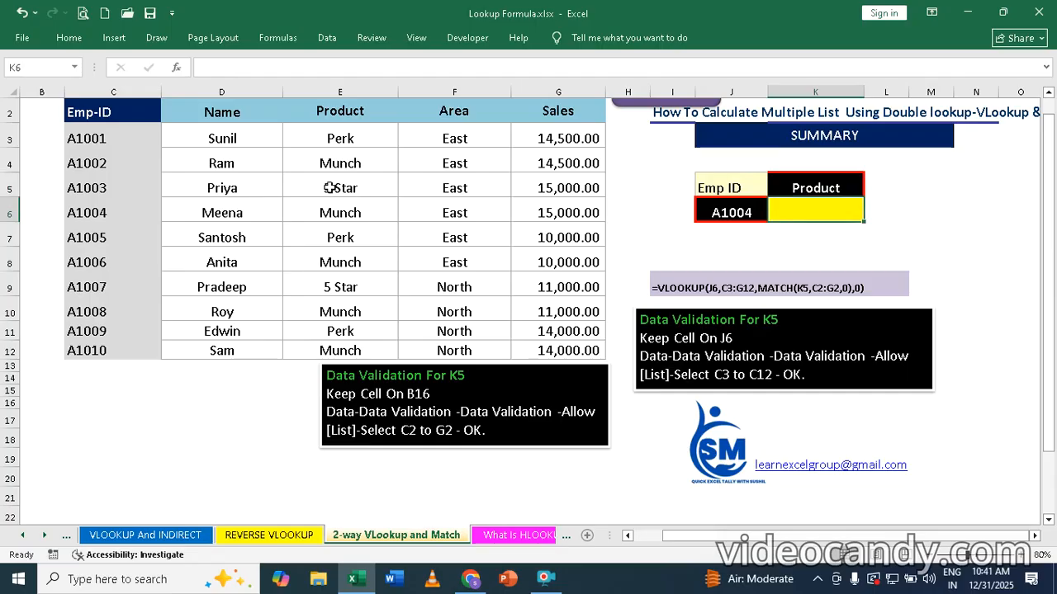
{"action": "left_click", "coordinate": [822, 189]}
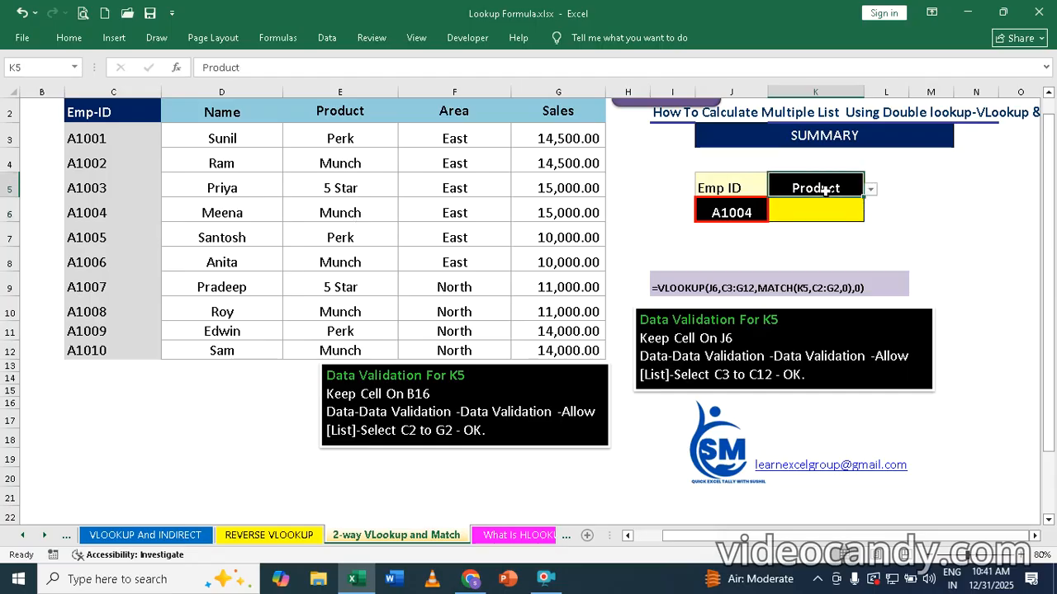
{"action": "left_click", "coordinate": [871, 189]}
{"action": "left_click", "coordinate": [778, 225]}
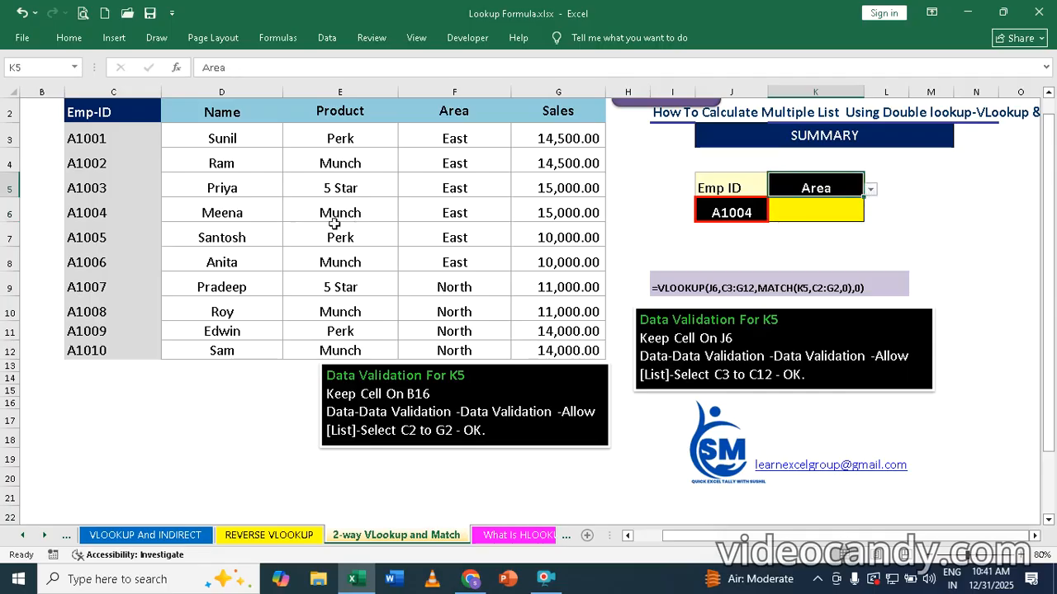
Set the header choice in K5 to Sales
{"action": "left_click", "coordinate": [869, 190]}
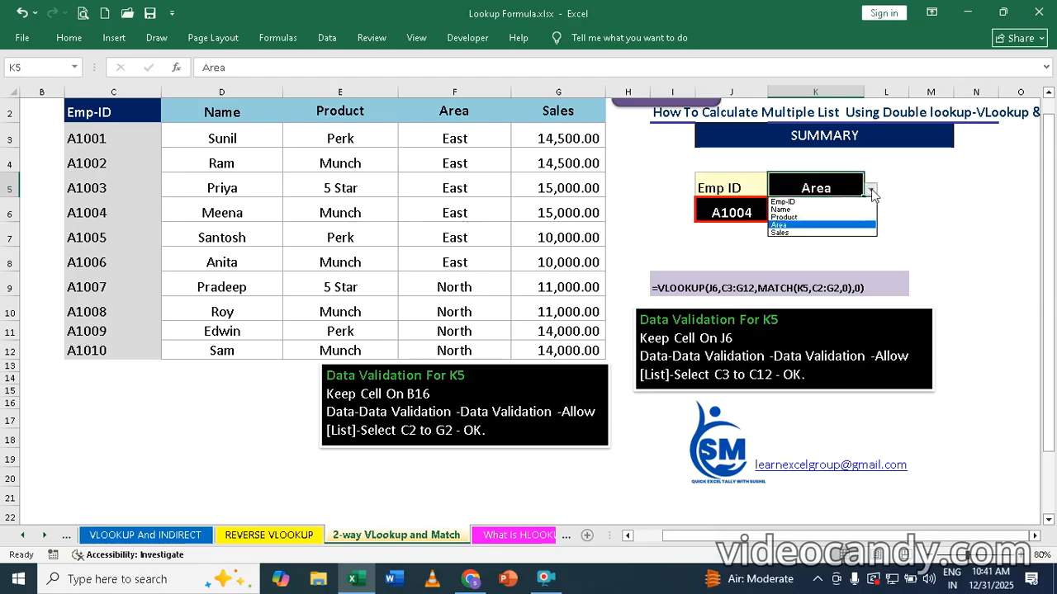
{"action": "left_click", "coordinate": [779, 232]}
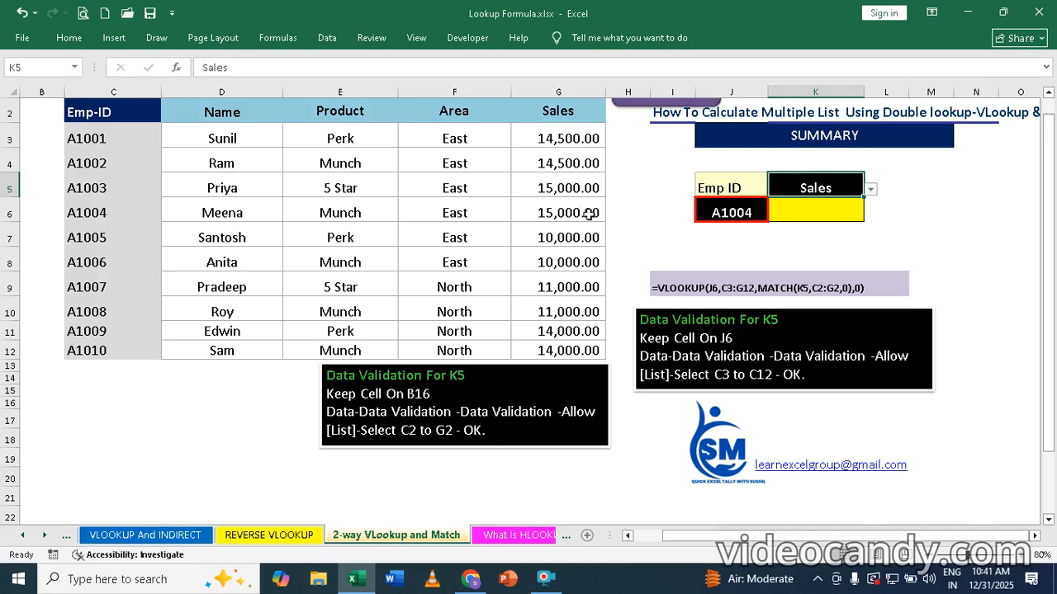
Start a VLOOKUP formula in K6 with J6 as the lookup value and C3:G12 as the table array
{"action": "left_click", "coordinate": [793, 212]}
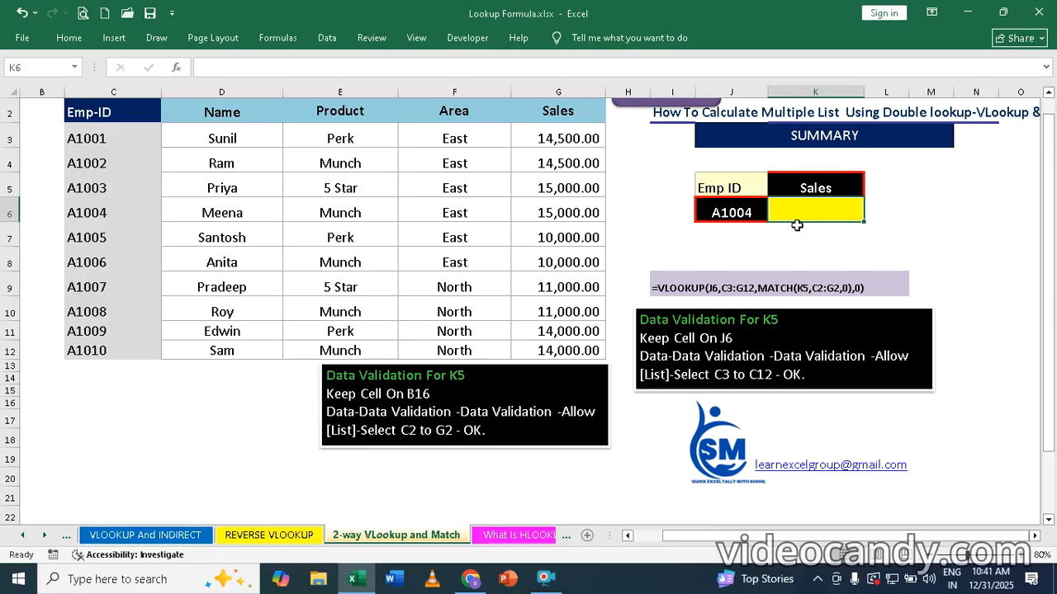
{"action": "type", "text": "="}
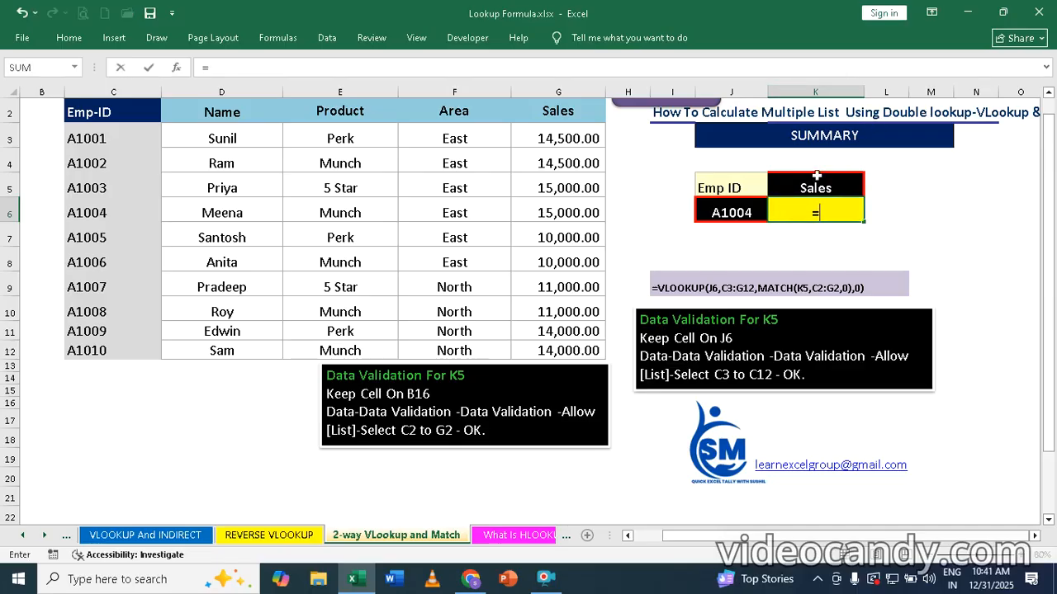
{"action": "type", "text": "vl"}
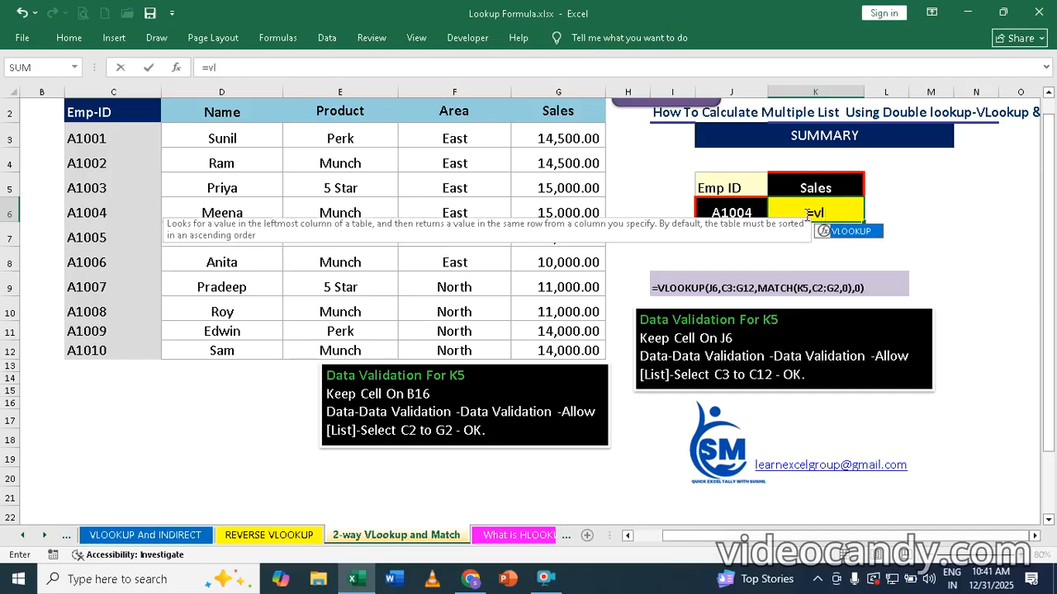
{"action": "key", "text": "Tab"}
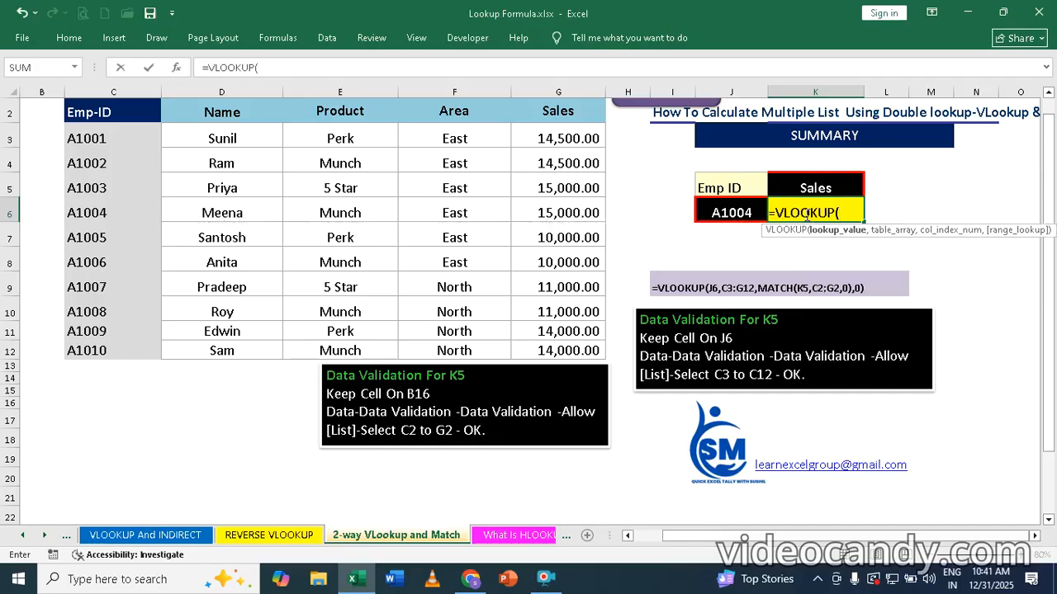
{"action": "left_click", "coordinate": [724, 209]}
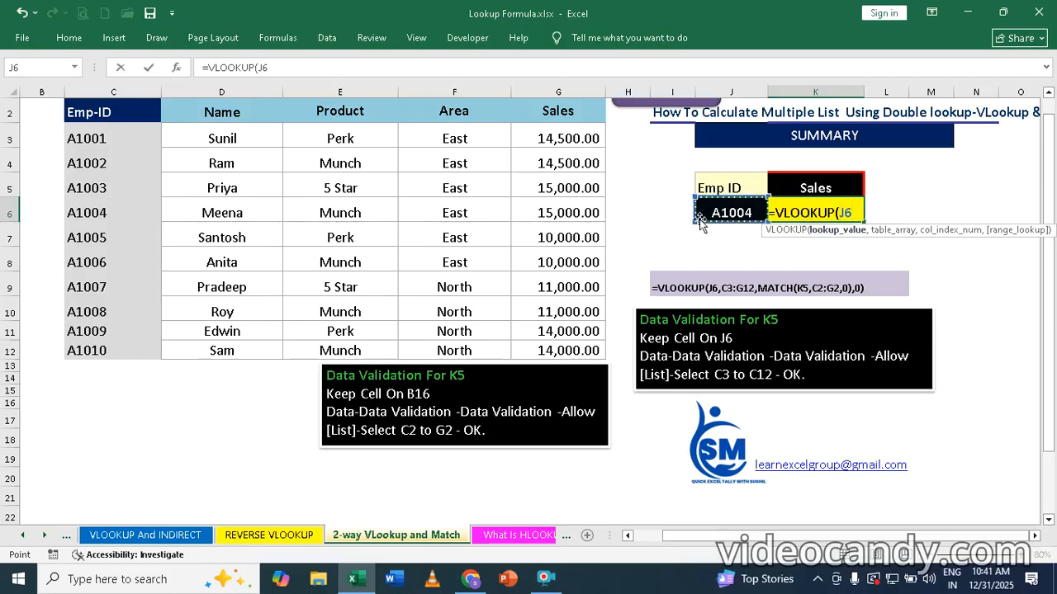
{"action": "type", "text": ","}
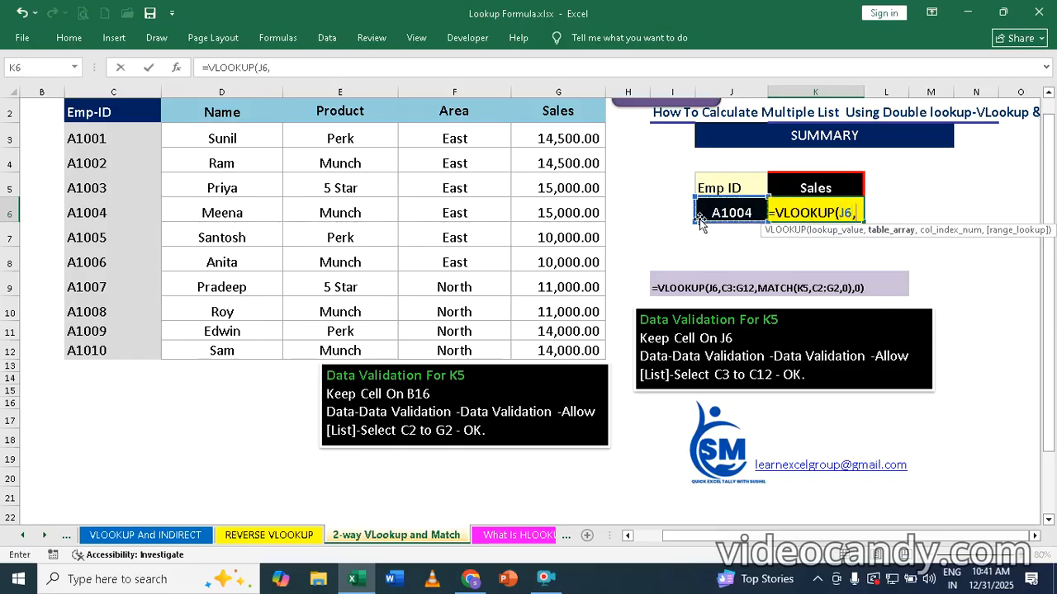
{"action": "left_click", "coordinate": [95, 136]}
{"action": "left_click_drag", "start_coordinate": [95, 137], "coordinate": [570, 350]}
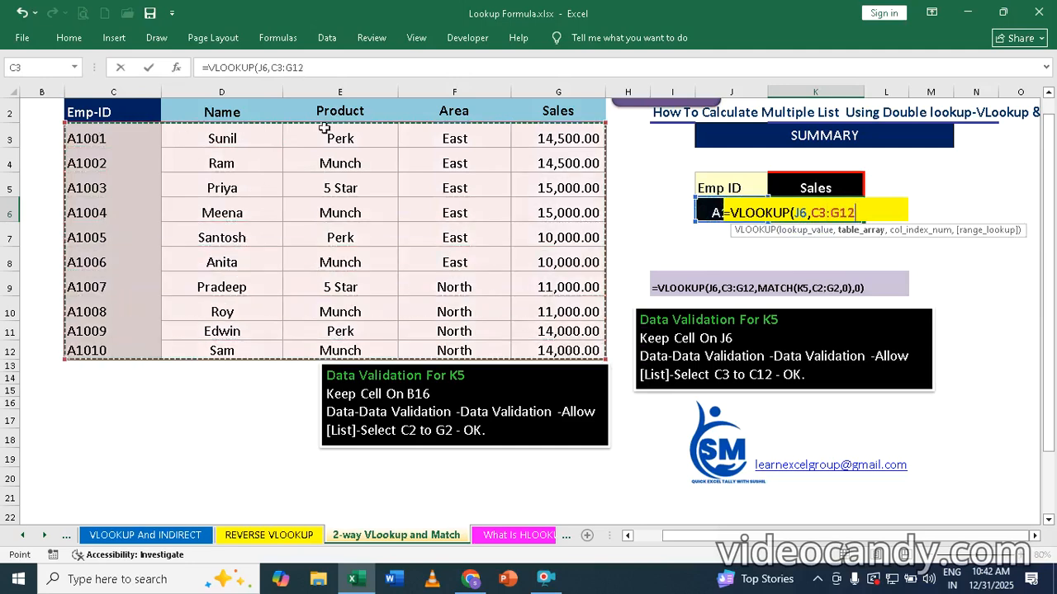
{"action": "scroll", "coordinate": [617, 180], "scroll_direction": "down", "scroll_amount": 1}
{"action": "scroll", "coordinate": [774, 161], "scroll_direction": "up", "scroll_amount": 2}
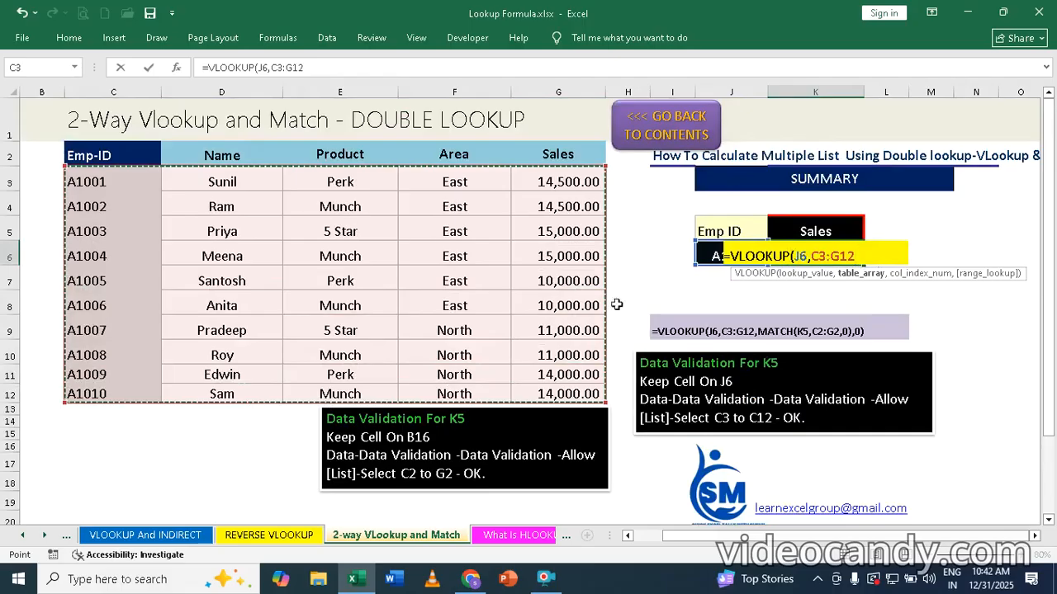
Nest a MATCH function as the column index, looking up K5 in the headers C2:G2 with match type 0
{"action": "type", "text": ",mat"}
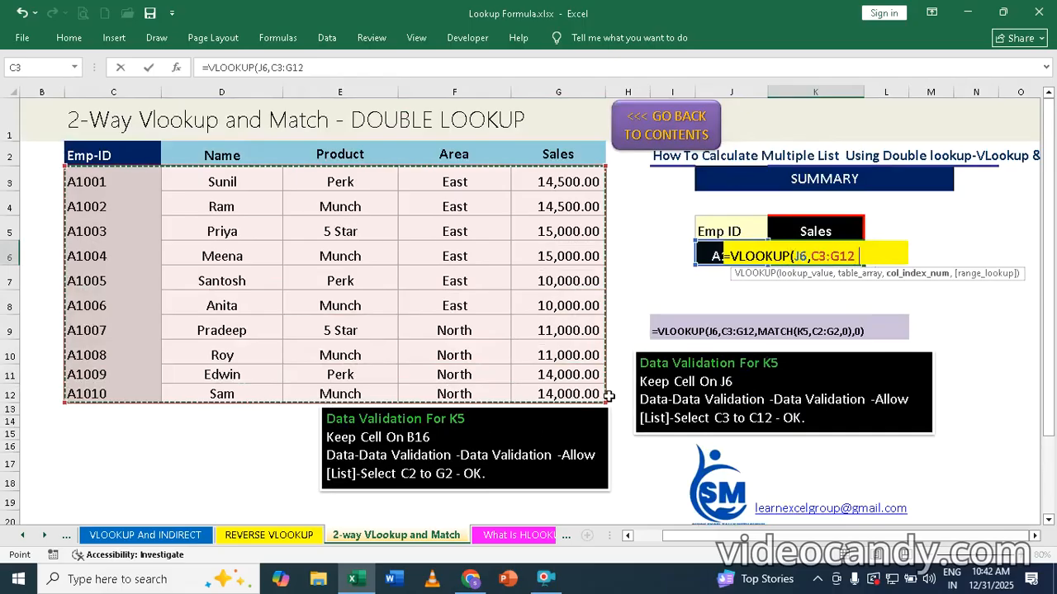
{"action": "type", "text": "c"}
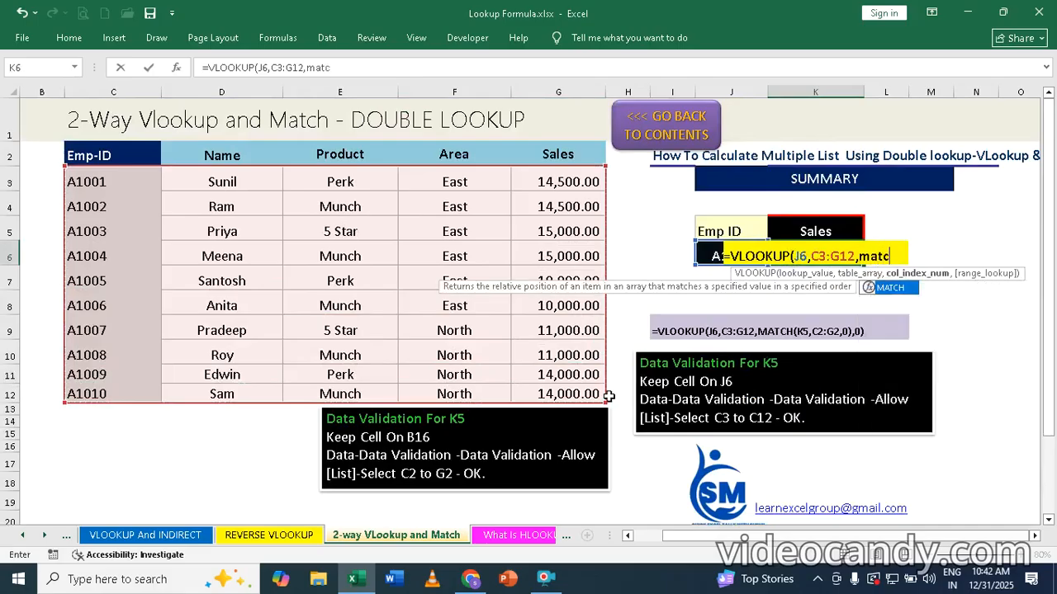
{"action": "type", "text": "h"}
{"action": "key", "text": "Tab"}
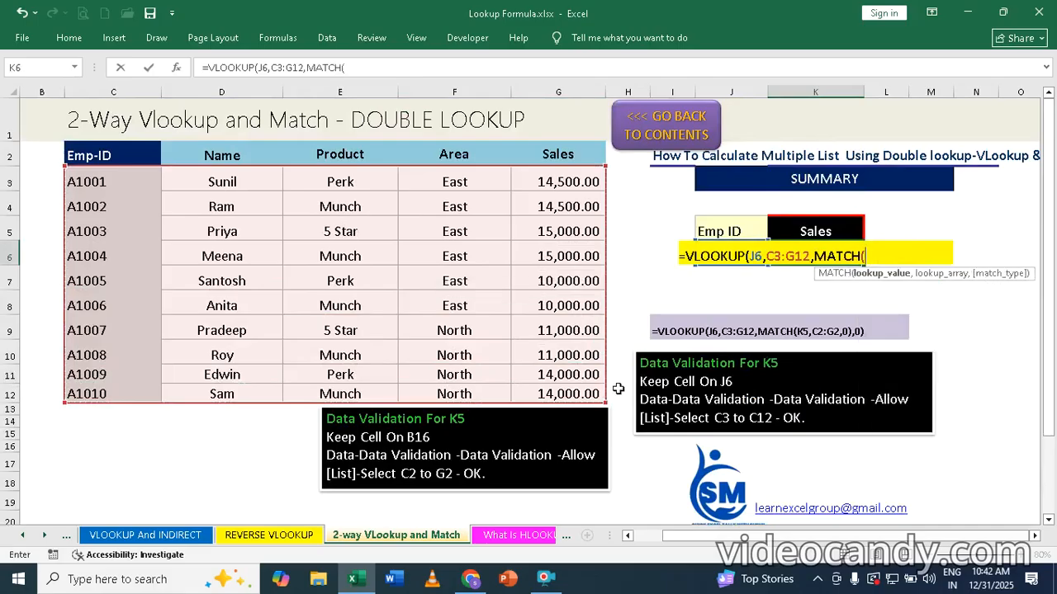
{"action": "left_click", "coordinate": [799, 231]}
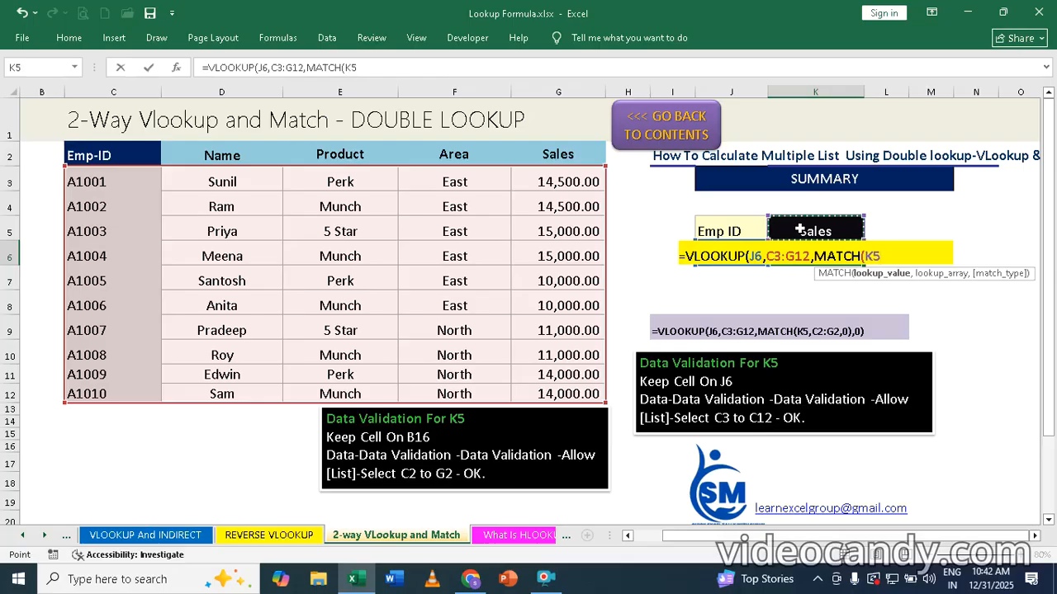
{"action": "type", "text": ","}
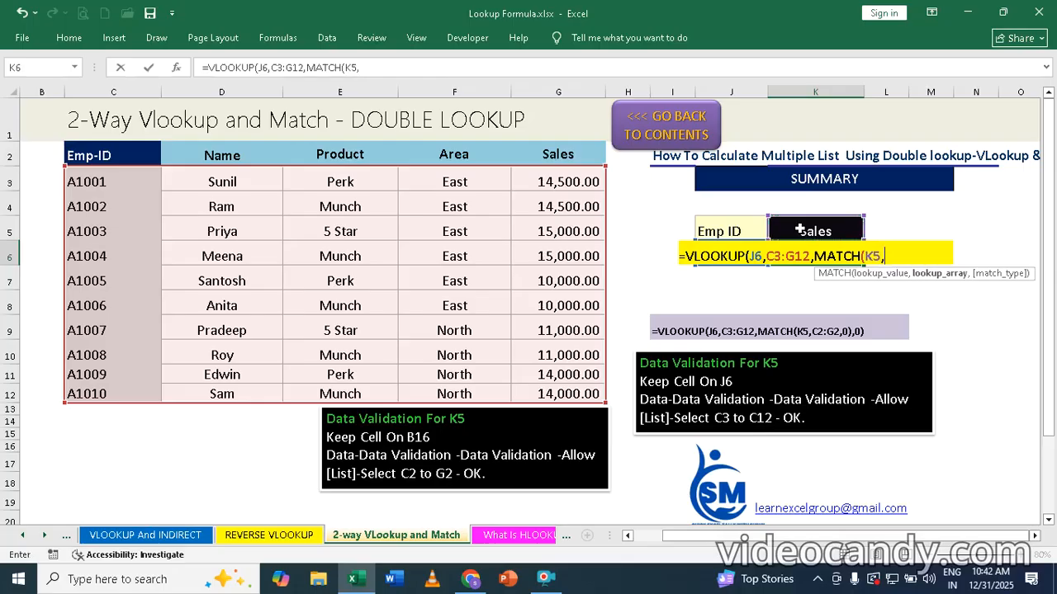
{"action": "left_click_drag", "start_coordinate": [86, 154], "coordinate": [553, 154]}
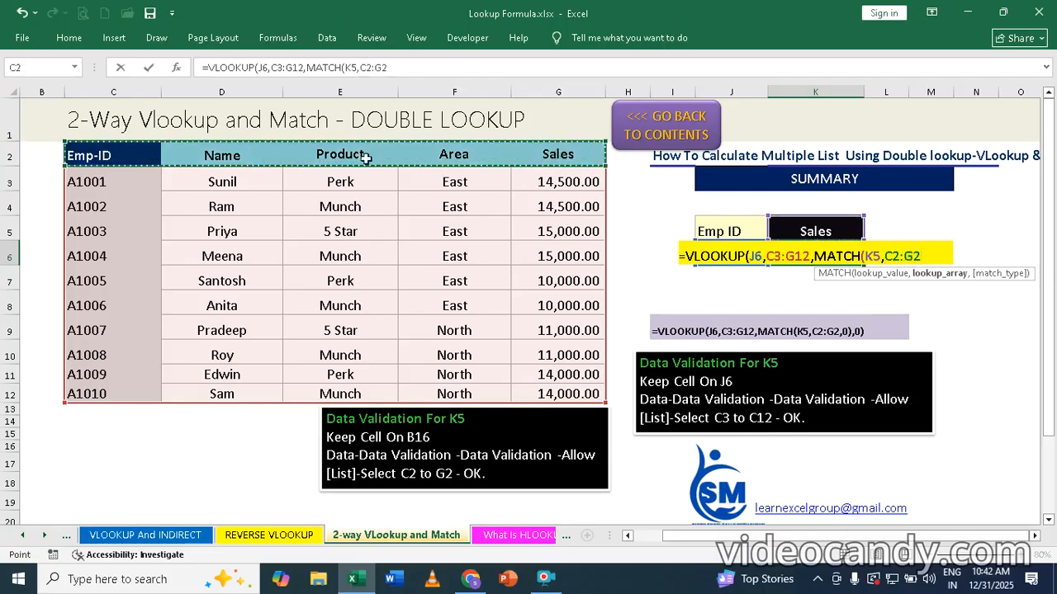
{"action": "type", "text": ",0"}
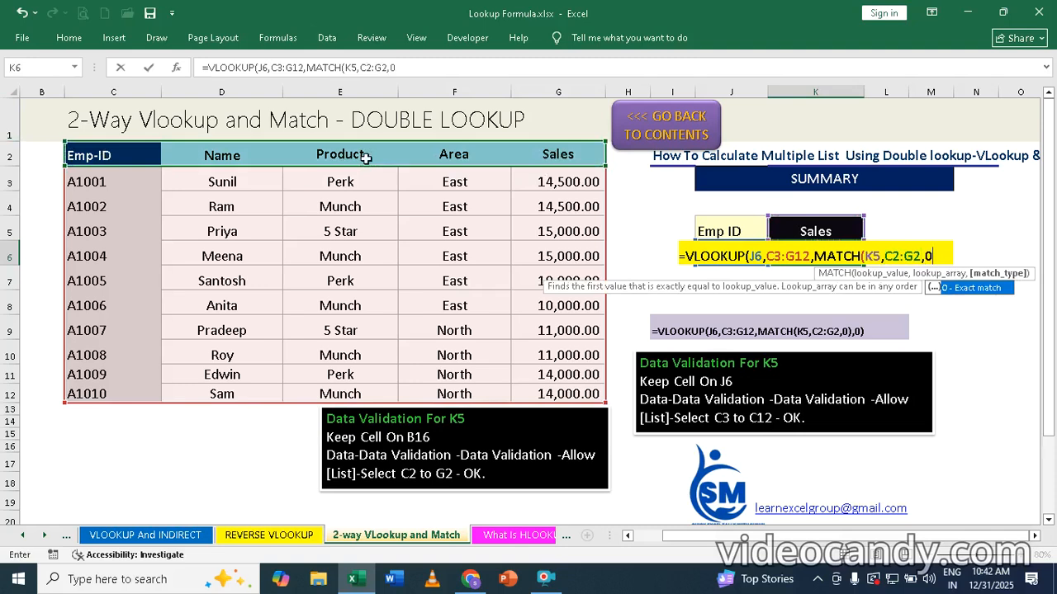
Complete the K6 formula by closing MATCH and setting the VLOOKUP range lookup to 0
{"action": "type", "text": "),0"}
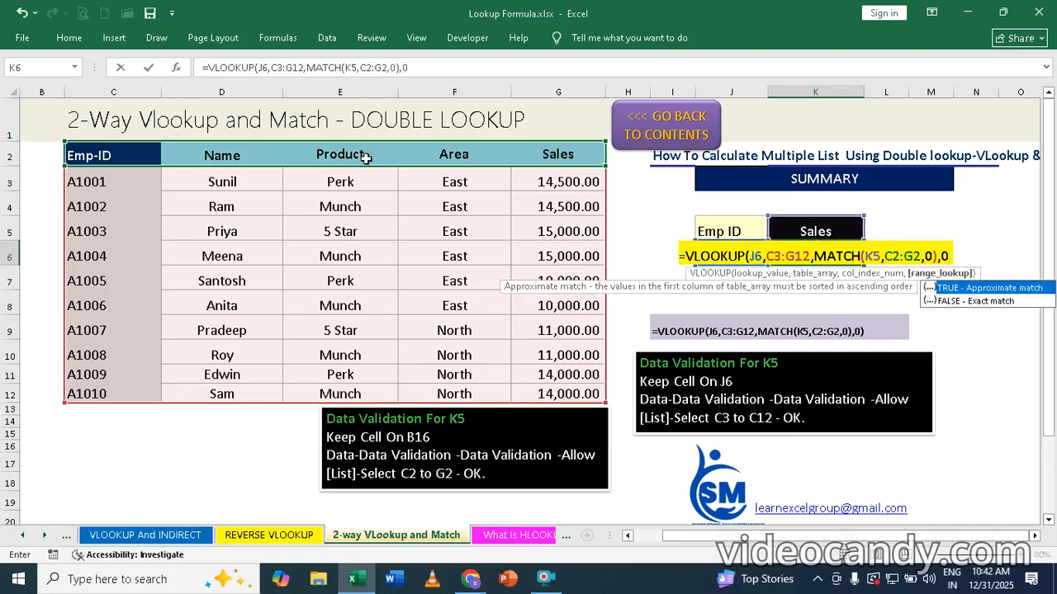
{"action": "type", "text": ")"}
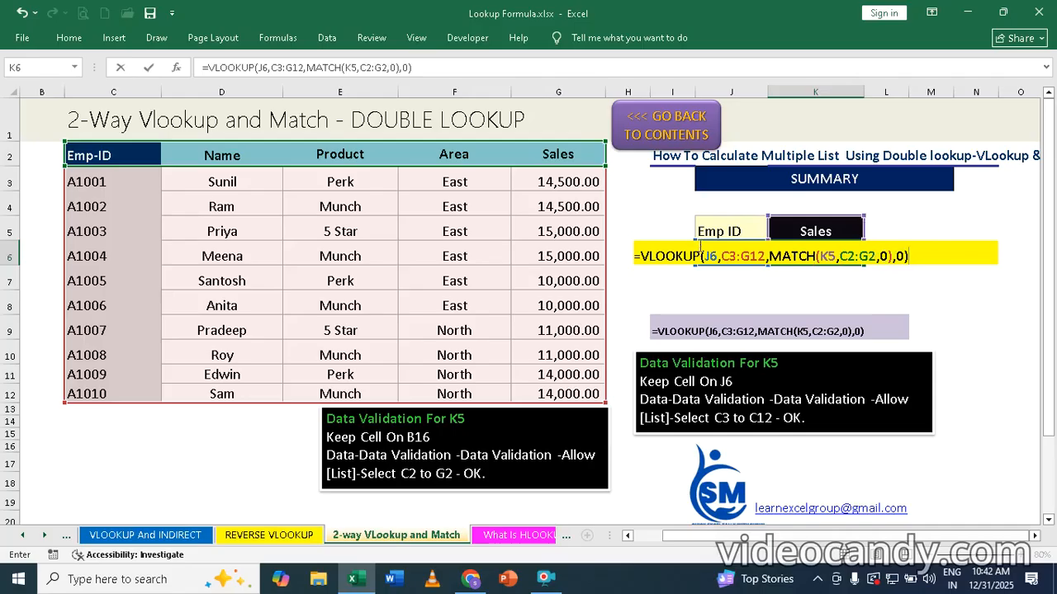
{"action": "key", "text": "Return"}
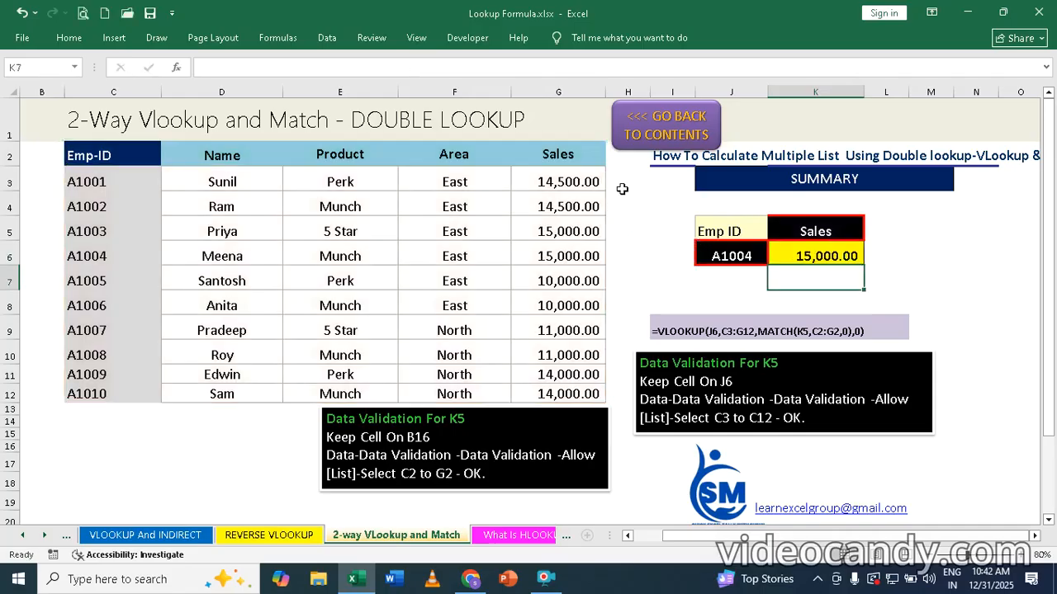
{"action": "left_click", "coordinate": [738, 256]}
{"action": "left_click", "coordinate": [775, 258]}
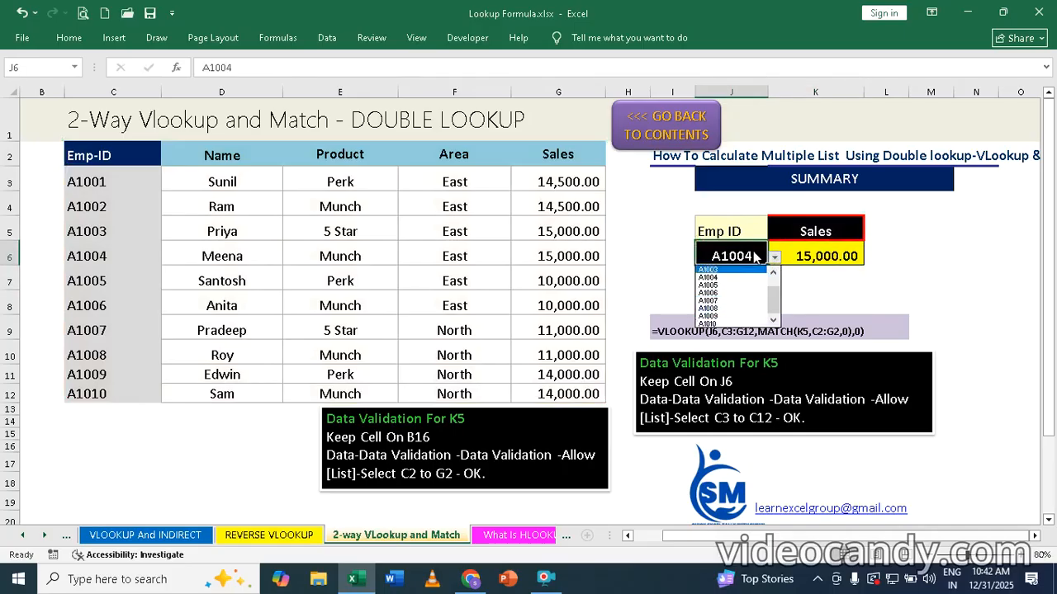
{"action": "left_click", "coordinate": [756, 257]}
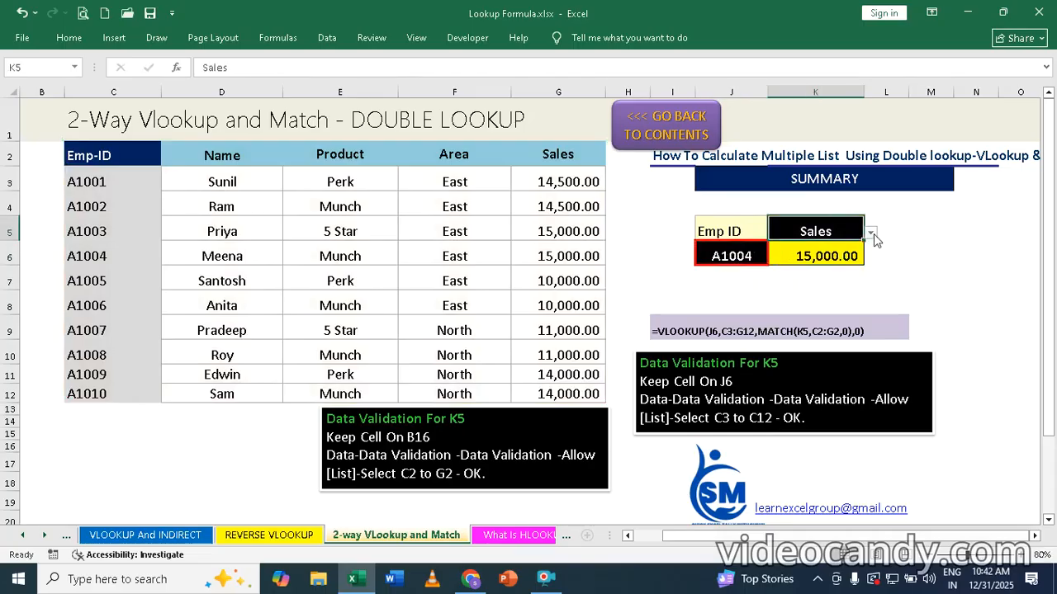
Test the lookup for A1004 by switching the K5 header to Name, Product and Area, and back to Sales
{"action": "left_click", "coordinate": [871, 234]}
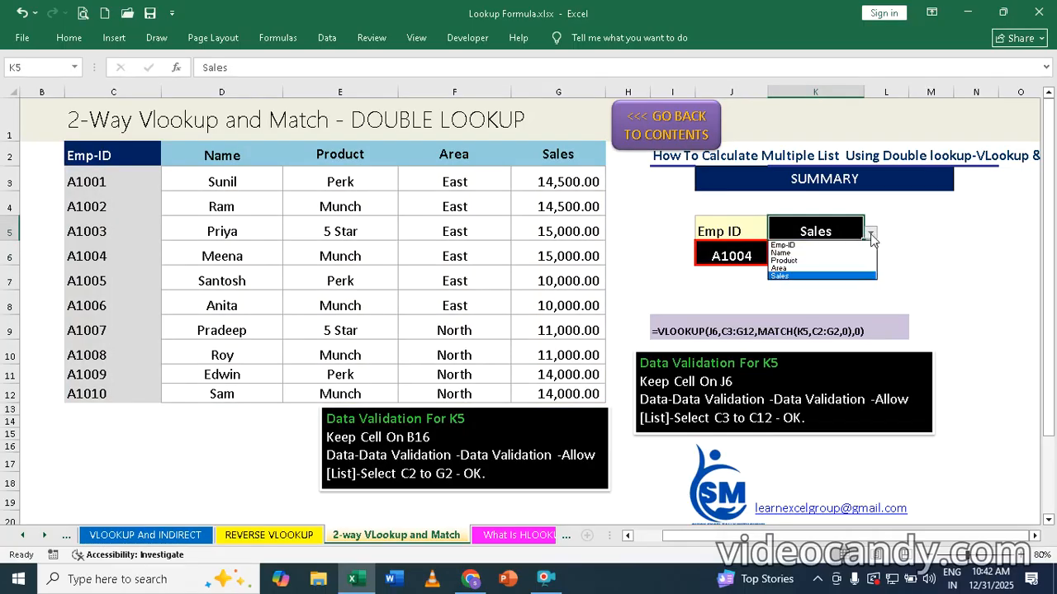
{"action": "left_click", "coordinate": [785, 253]}
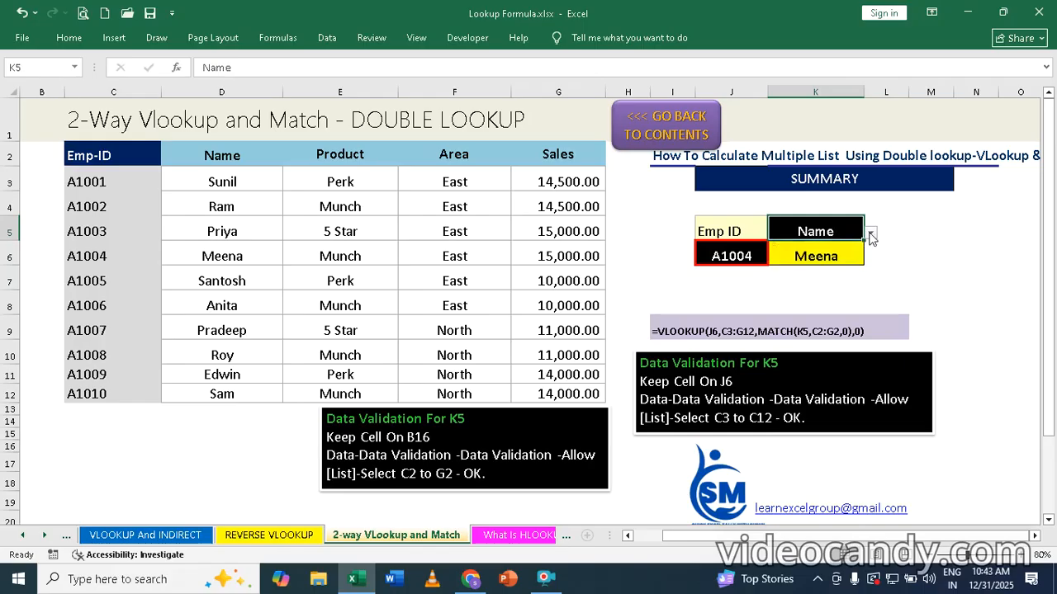
{"action": "left_click", "coordinate": [871, 235]}
{"action": "left_click", "coordinate": [782, 261]}
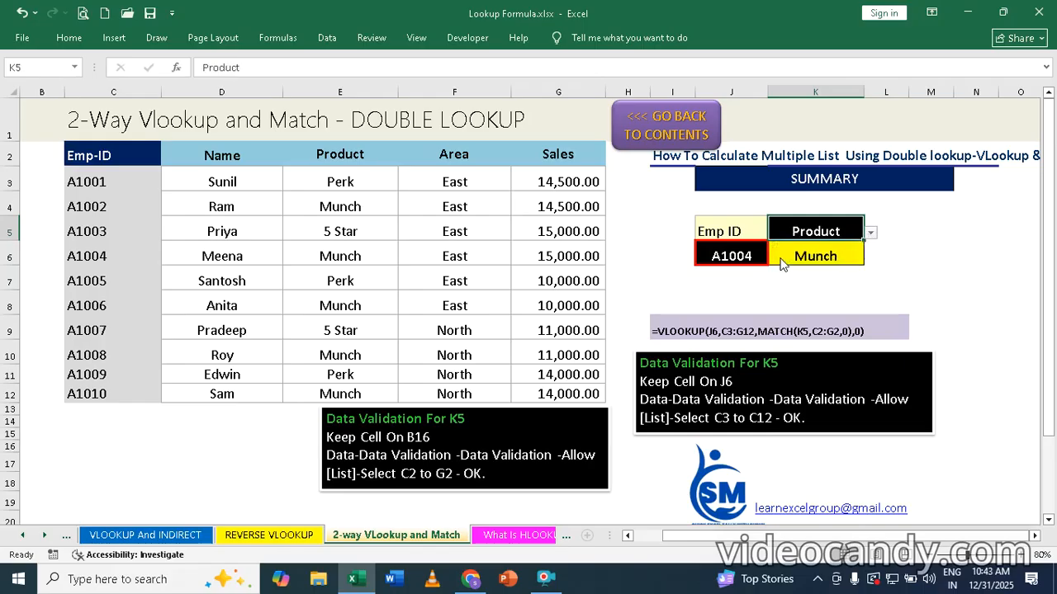
{"action": "left_click", "coordinate": [871, 235]}
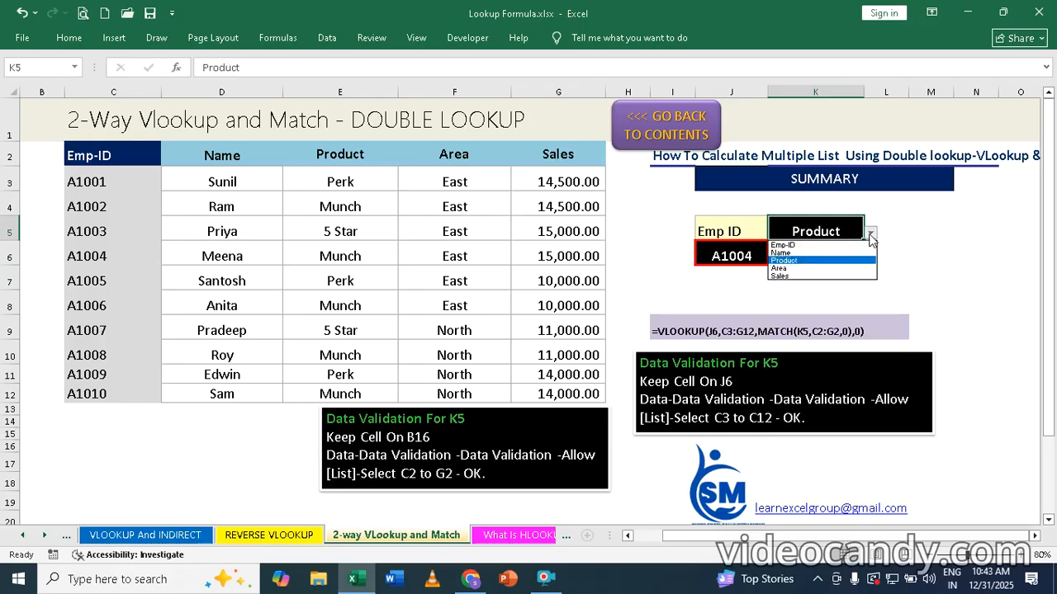
{"action": "left_click", "coordinate": [776, 269]}
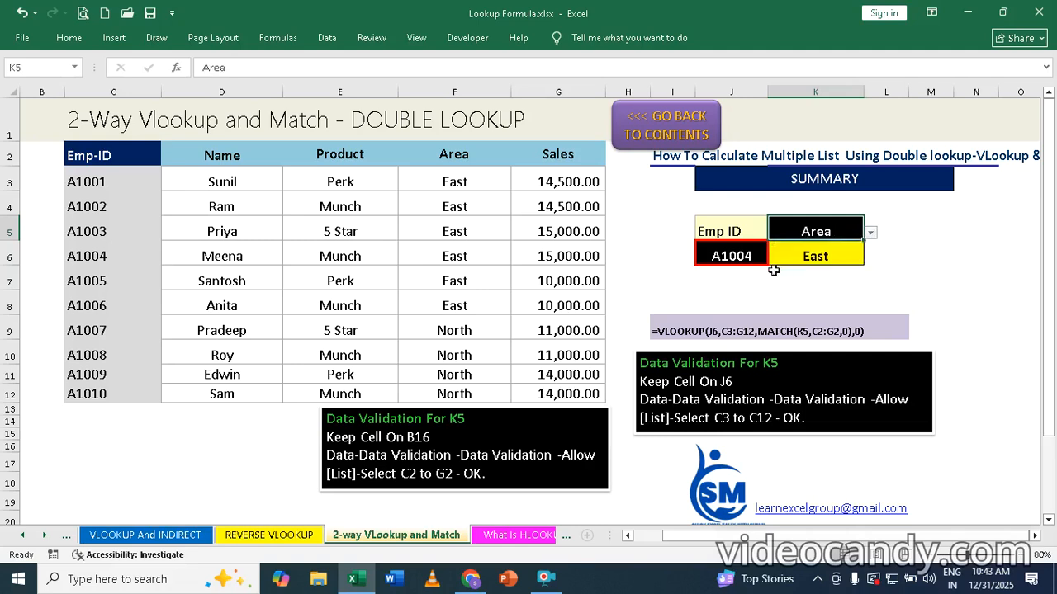
{"action": "left_click", "coordinate": [871, 236]}
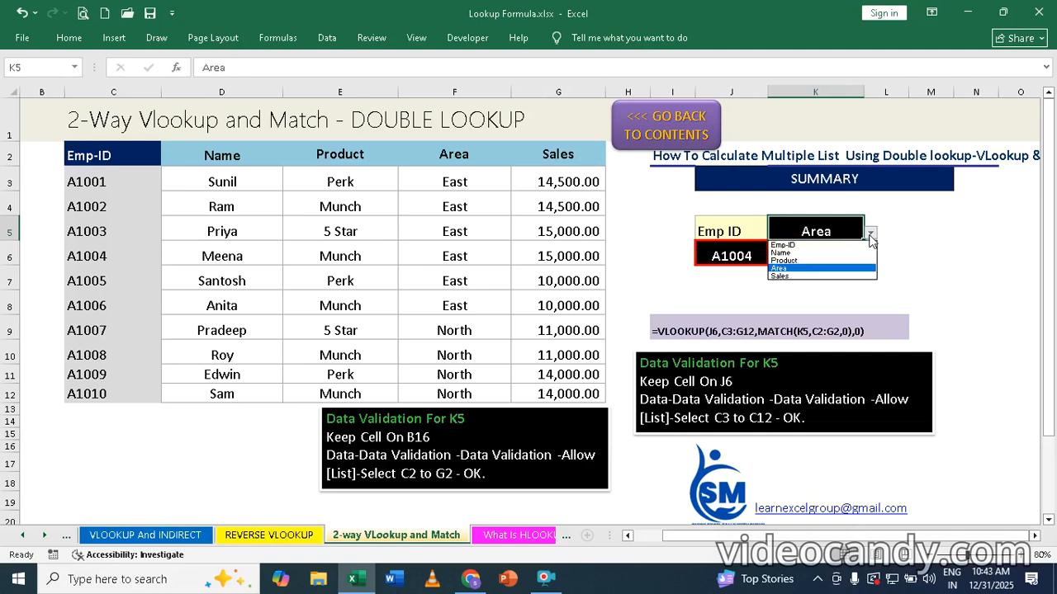
{"action": "left_click", "coordinate": [782, 277]}
Set the employee ID in J6 to A1008
{"action": "left_click", "coordinate": [755, 258]}
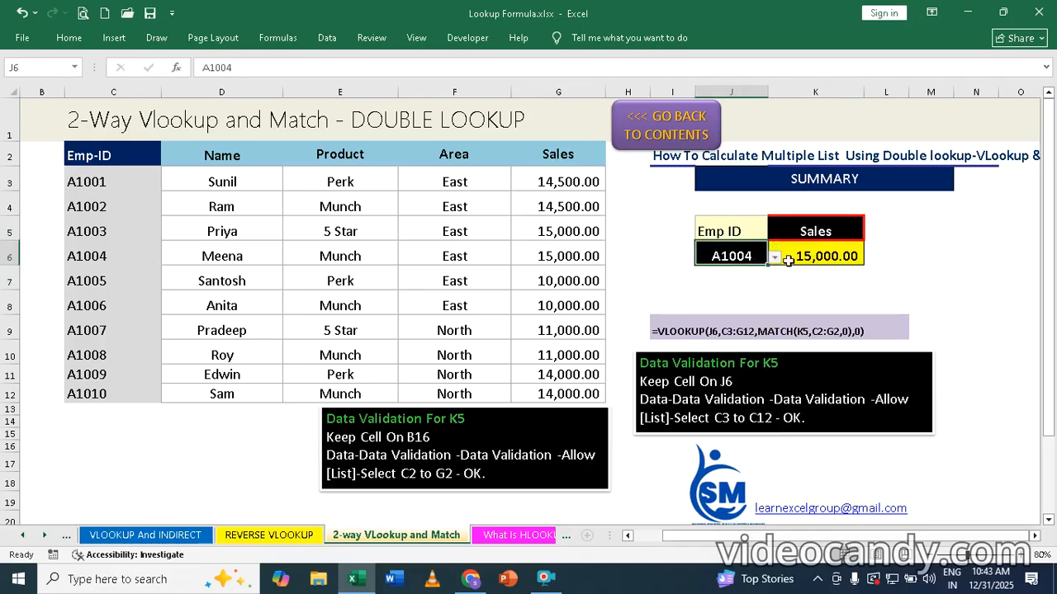
{"action": "left_click", "coordinate": [774, 257]}
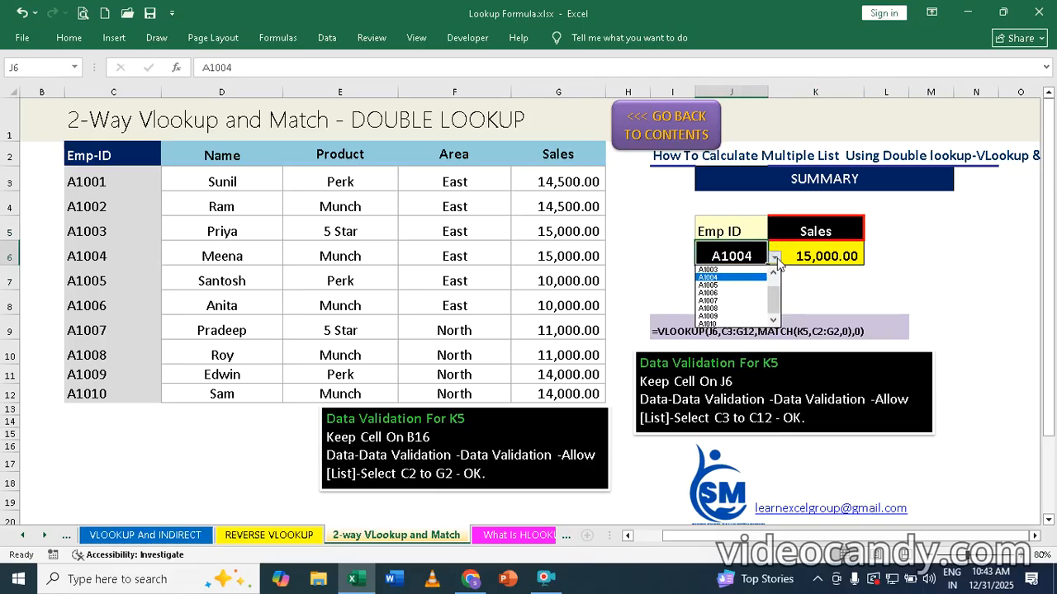
{"action": "left_click", "coordinate": [716, 309]}
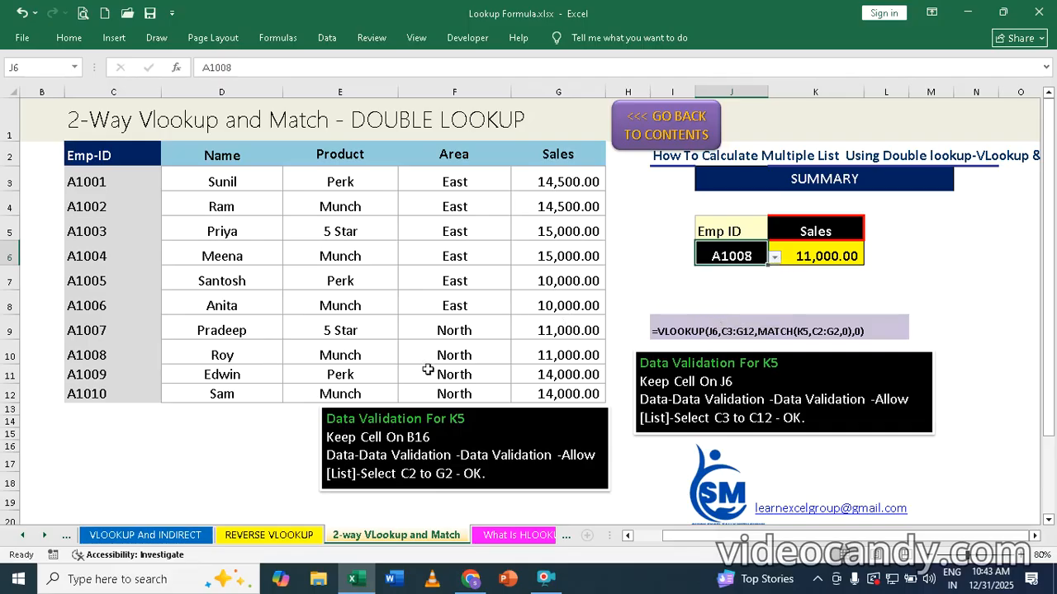
Test the lookup for A1008 by switching the K5 header through Name, Product and Area, and back to Sales
{"action": "left_click", "coordinate": [839, 231]}
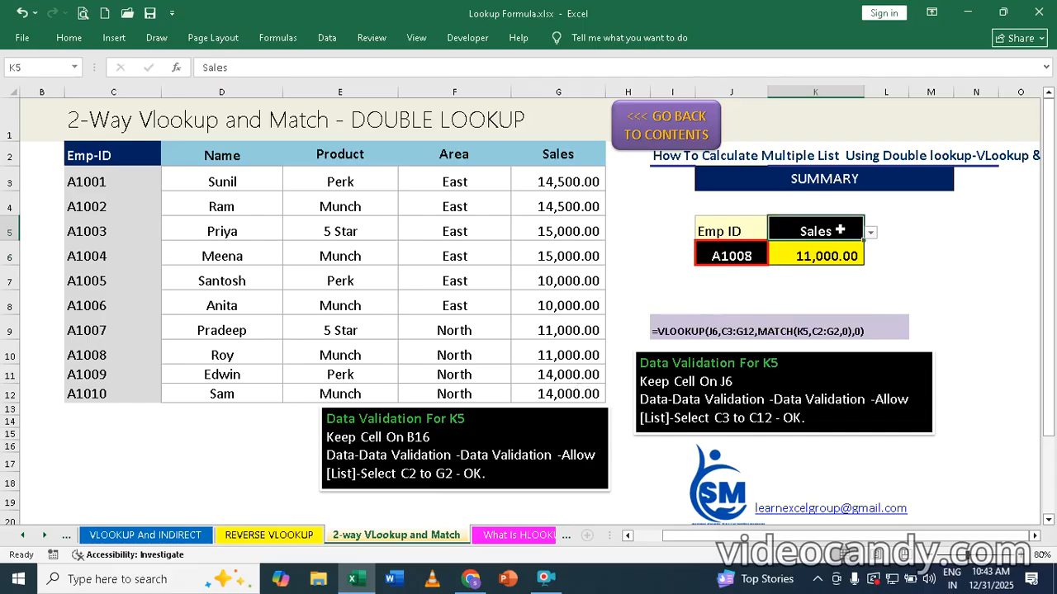
{"action": "left_click", "coordinate": [871, 233]}
{"action": "left_click", "coordinate": [780, 254]}
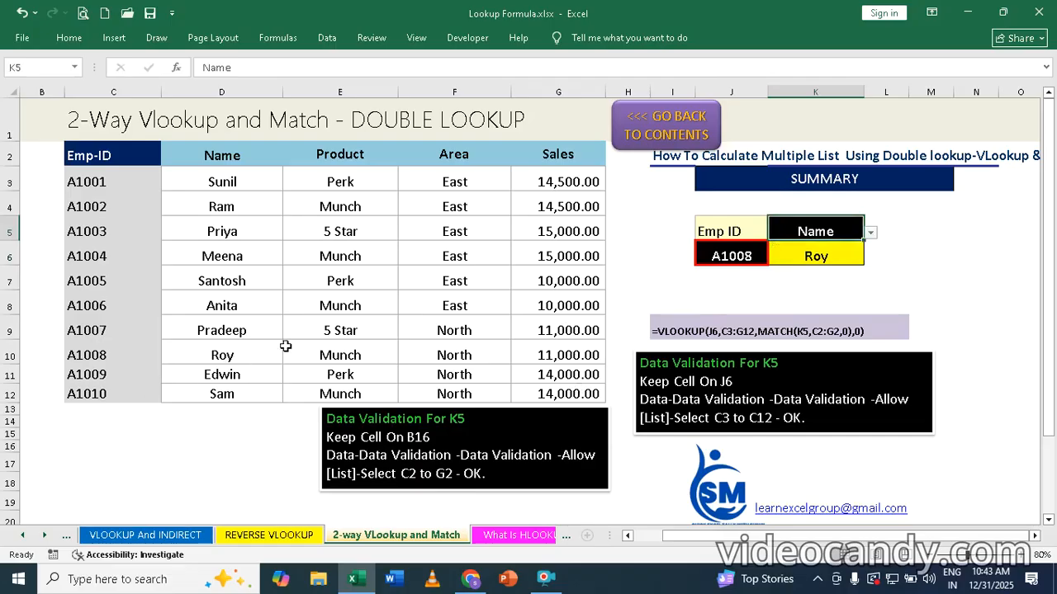
{"action": "left_click", "coordinate": [871, 233]}
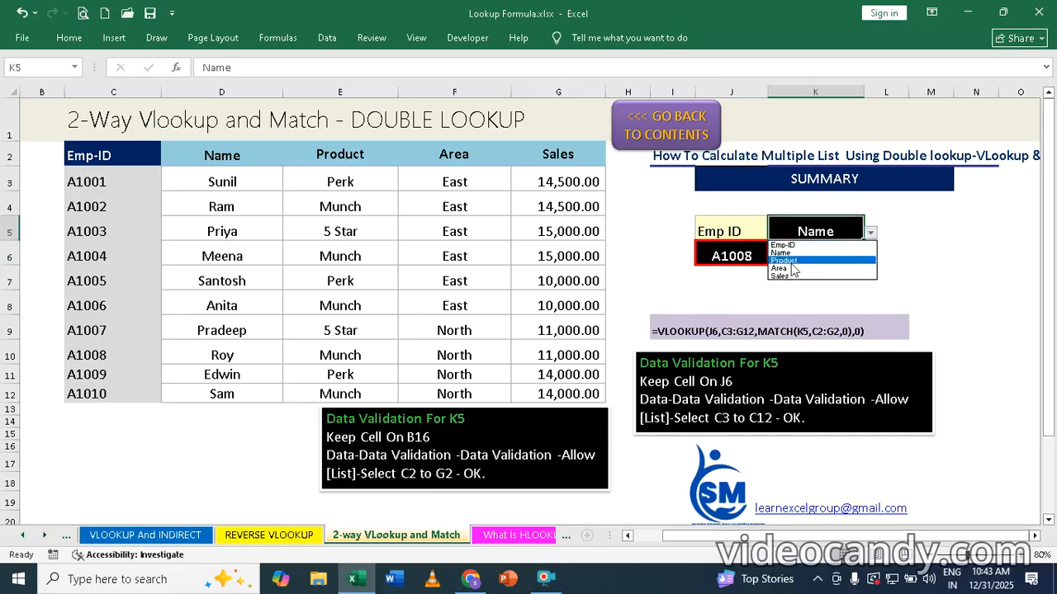
{"action": "left_click", "coordinate": [791, 263]}
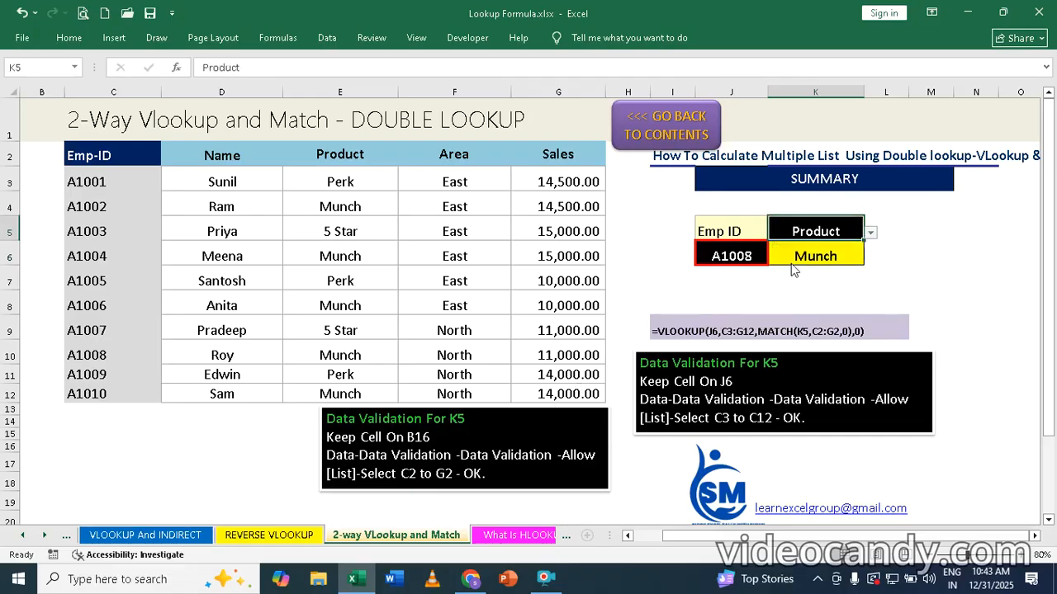
{"action": "left_click", "coordinate": [870, 238]}
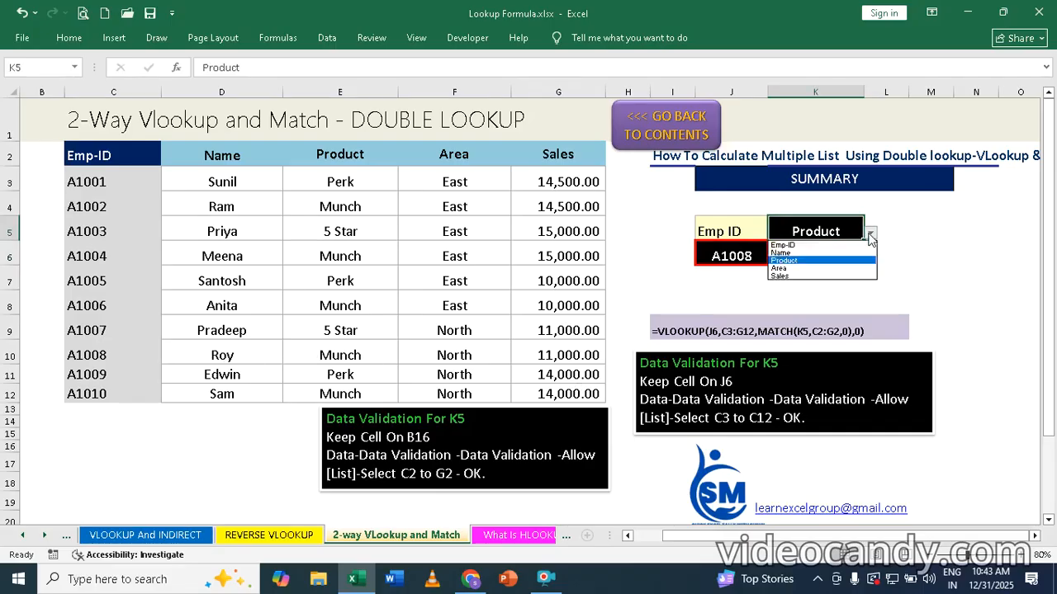
{"action": "left_click", "coordinate": [786, 258]}
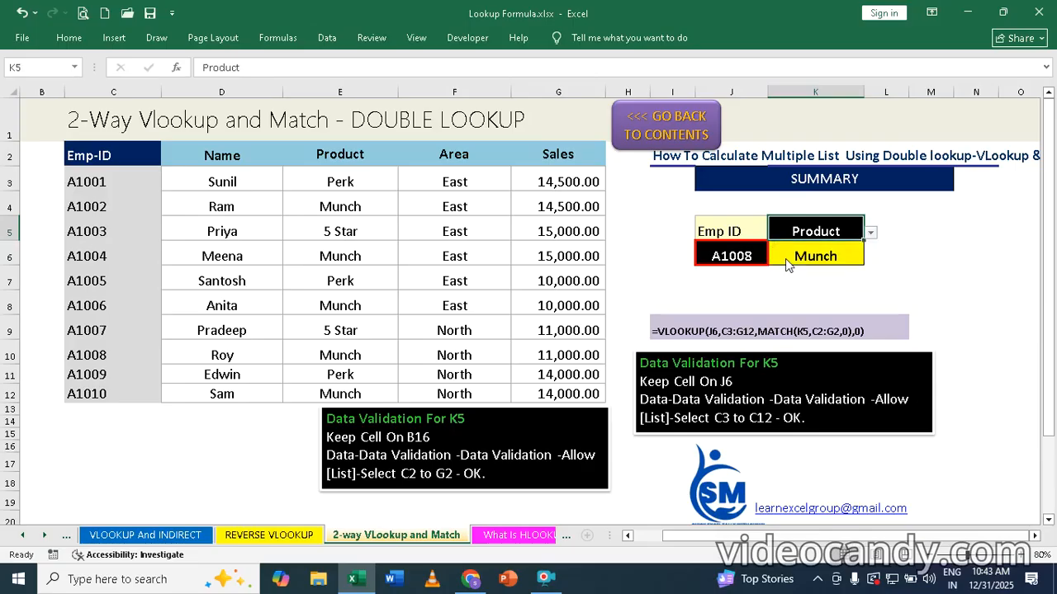
{"action": "left_click", "coordinate": [871, 233]}
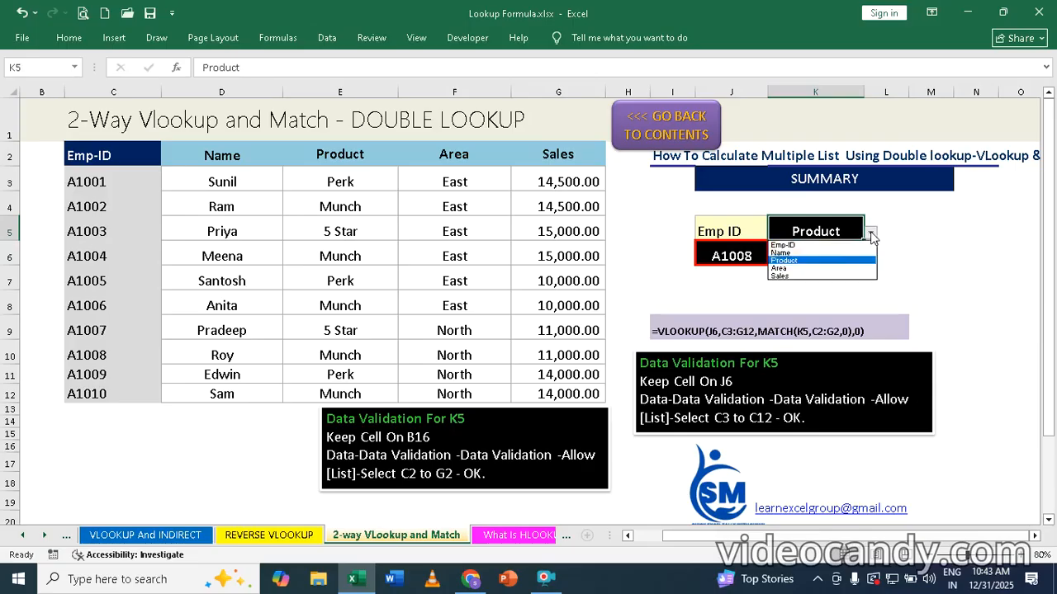
{"action": "left_click", "coordinate": [780, 268]}
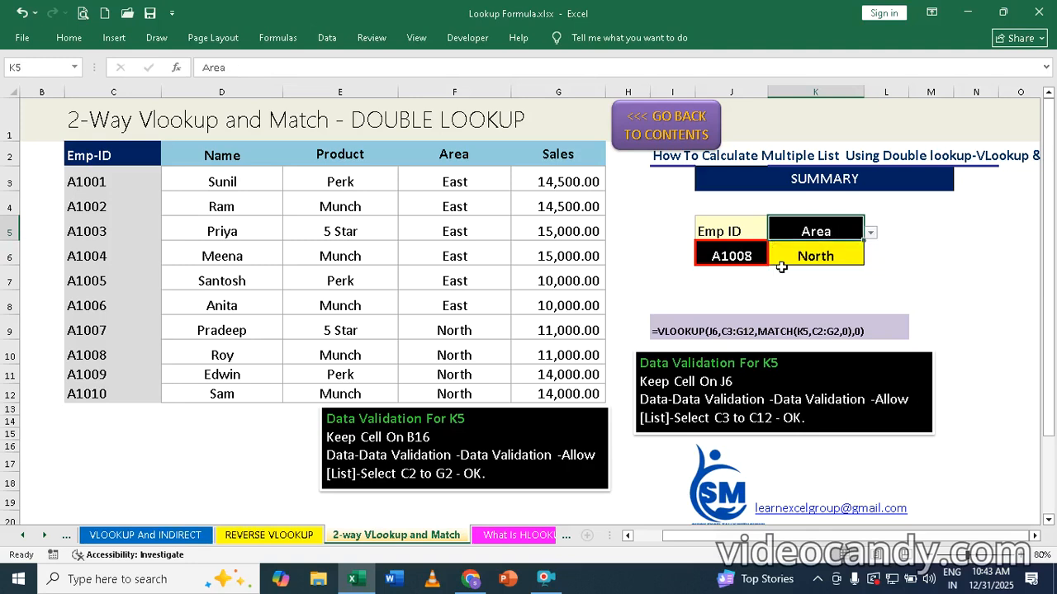
{"action": "left_click", "coordinate": [871, 235]}
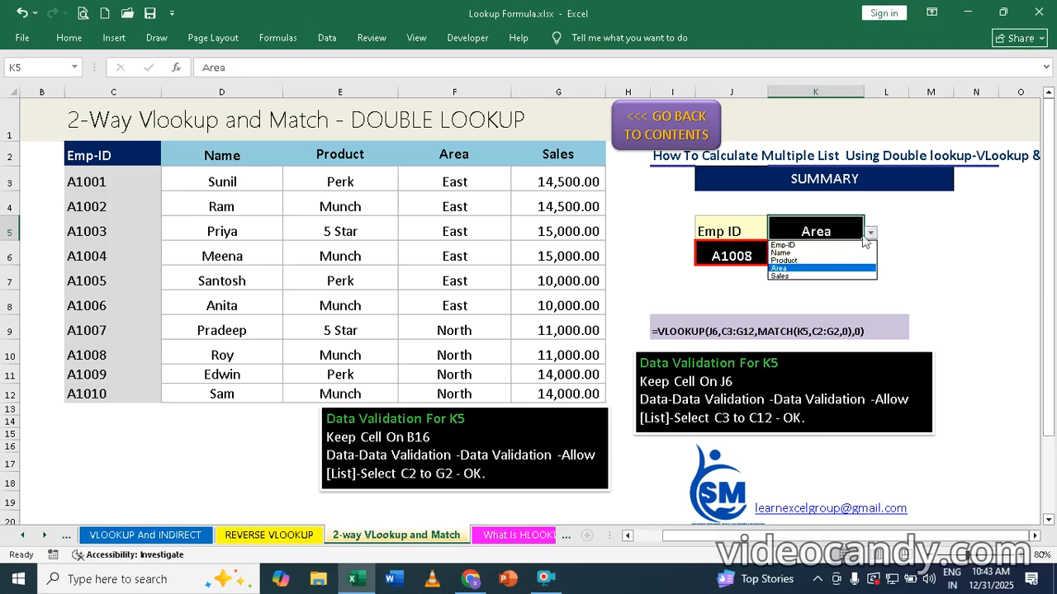
{"action": "left_click", "coordinate": [784, 276]}
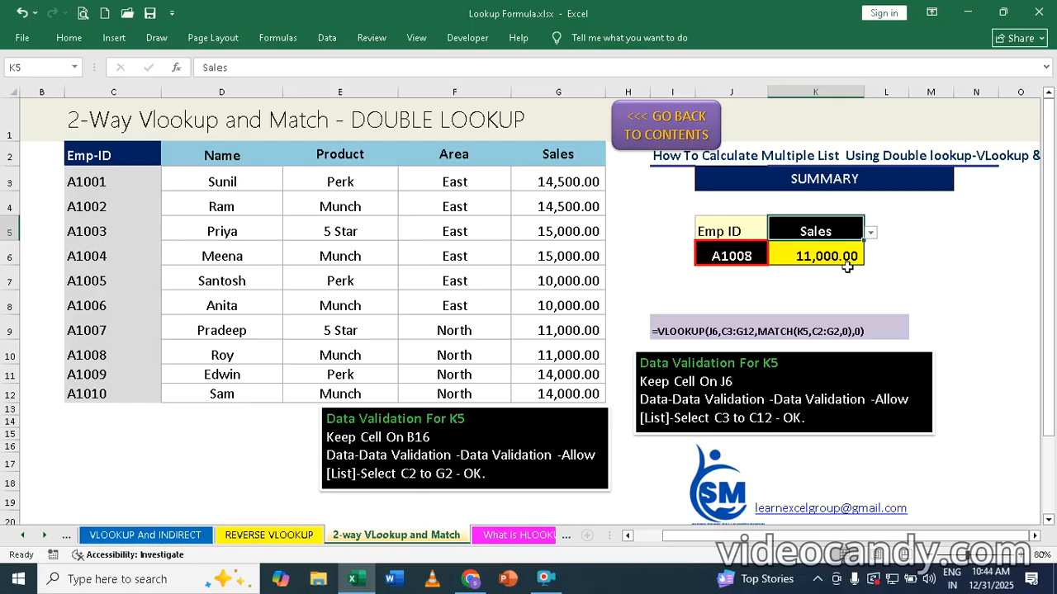
{"action": "left_click", "coordinate": [545, 582]}
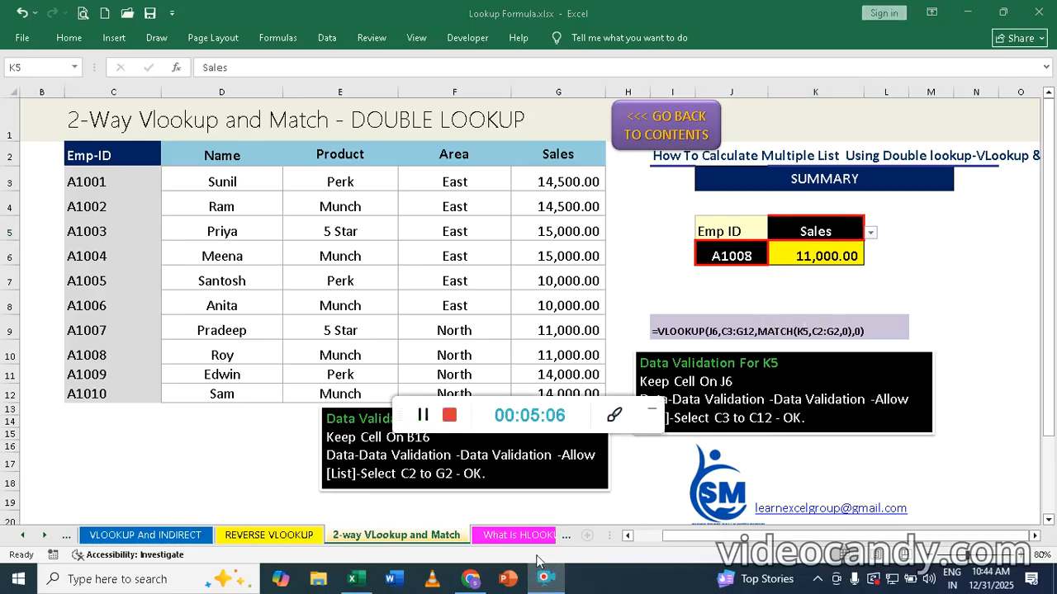